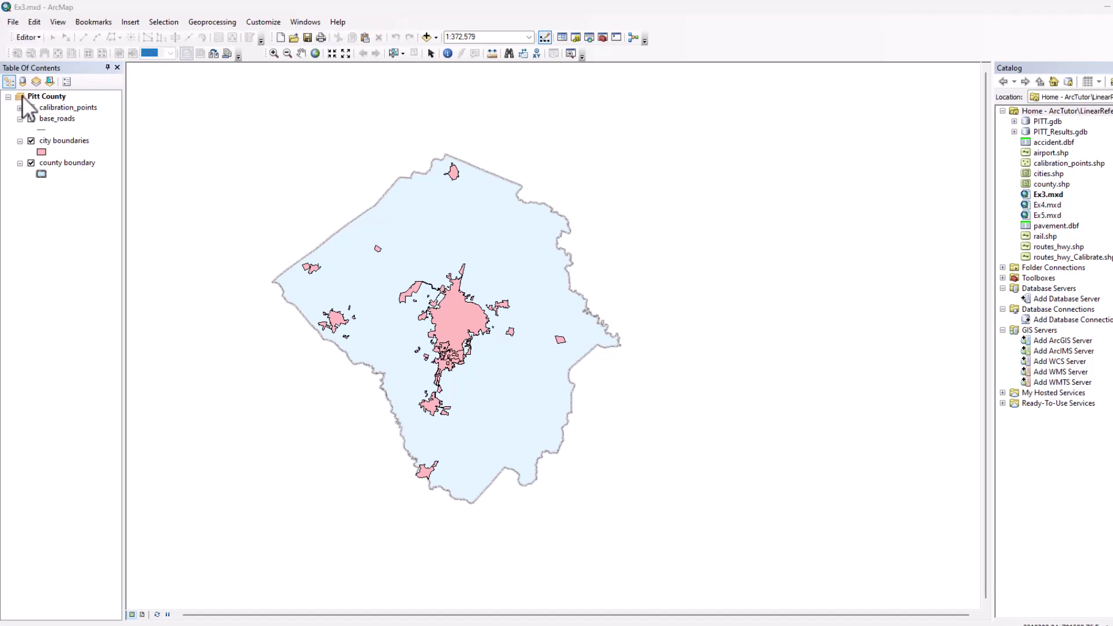
{"action": "left_click", "coordinate": [14, 23]}
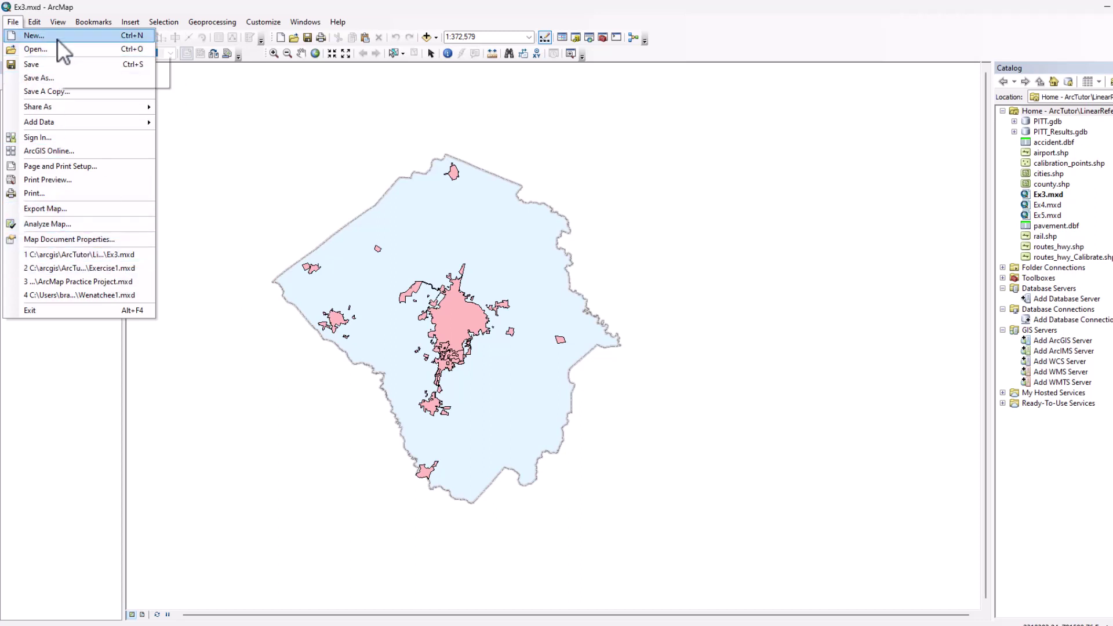
{"action": "left_click", "coordinate": [33, 24]}
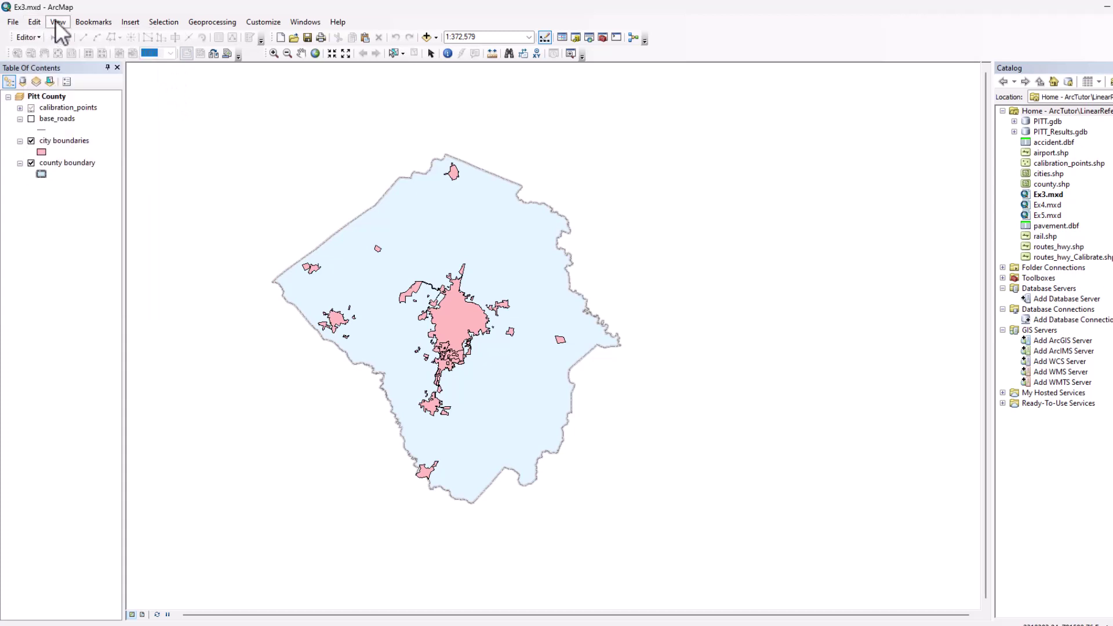
- Switch the Pitt County map to layout view and return it to data view
{"action": "mouse_move", "coordinate": [56, 20]}
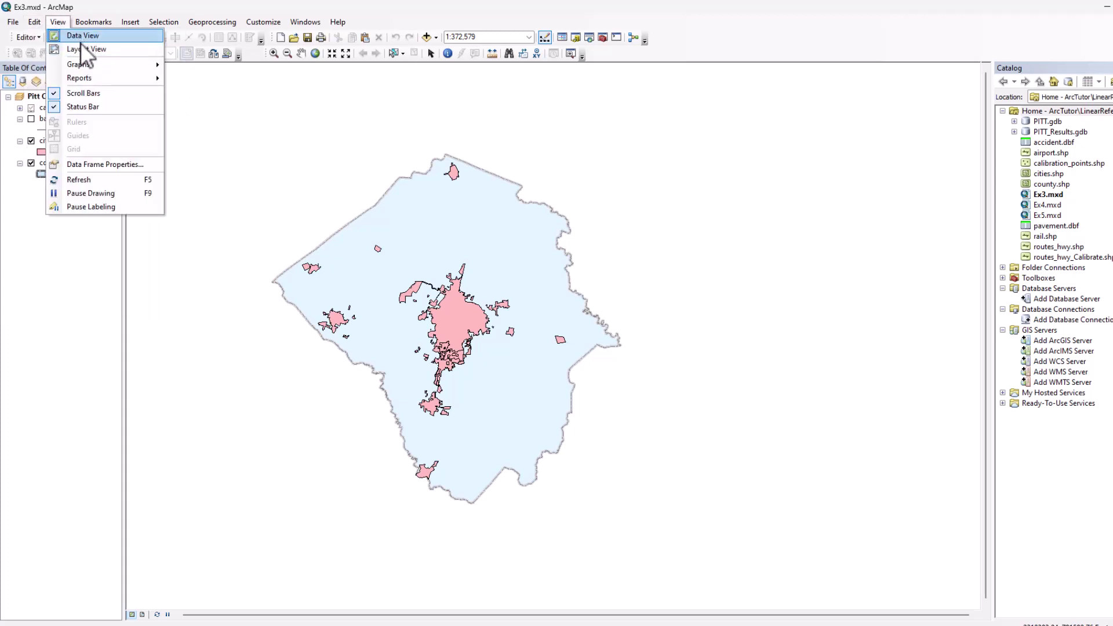
{"action": "left_click", "coordinate": [81, 44]}
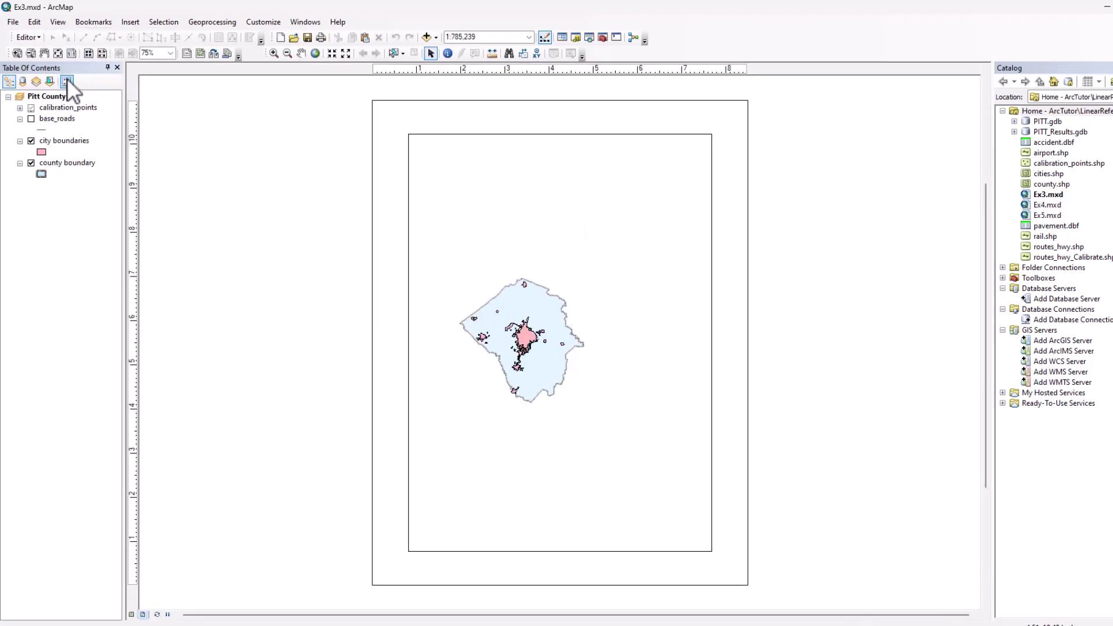
{"action": "left_click", "coordinate": [58, 22]}
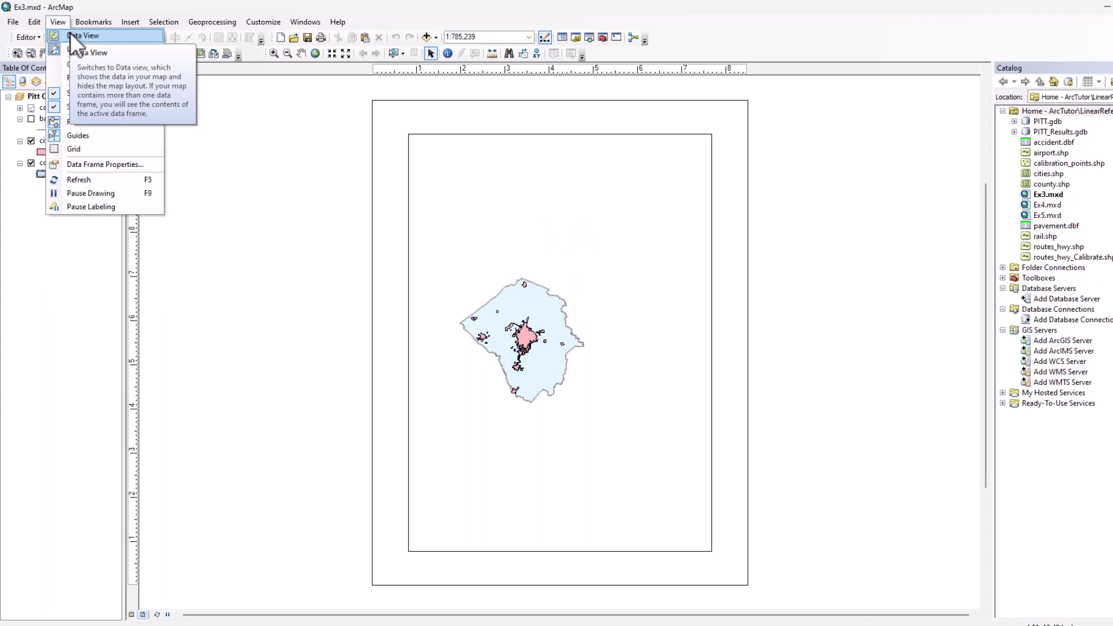
{"action": "left_click", "coordinate": [71, 35]}
{"action": "left_click", "coordinate": [57, 21]}
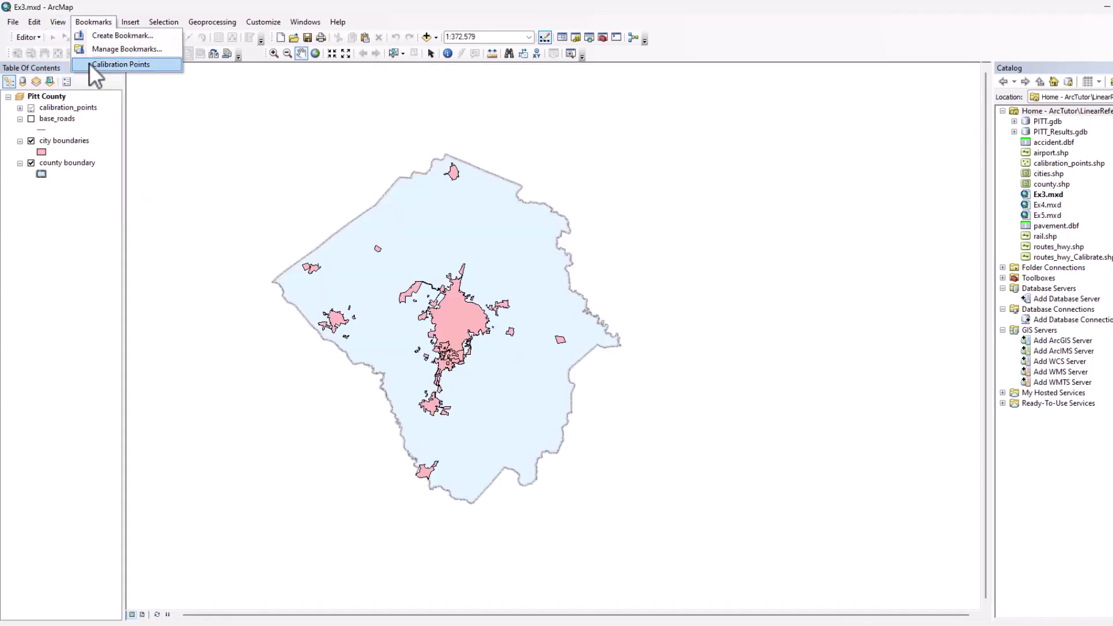
{"action": "mouse_move", "coordinate": [87, 62]}
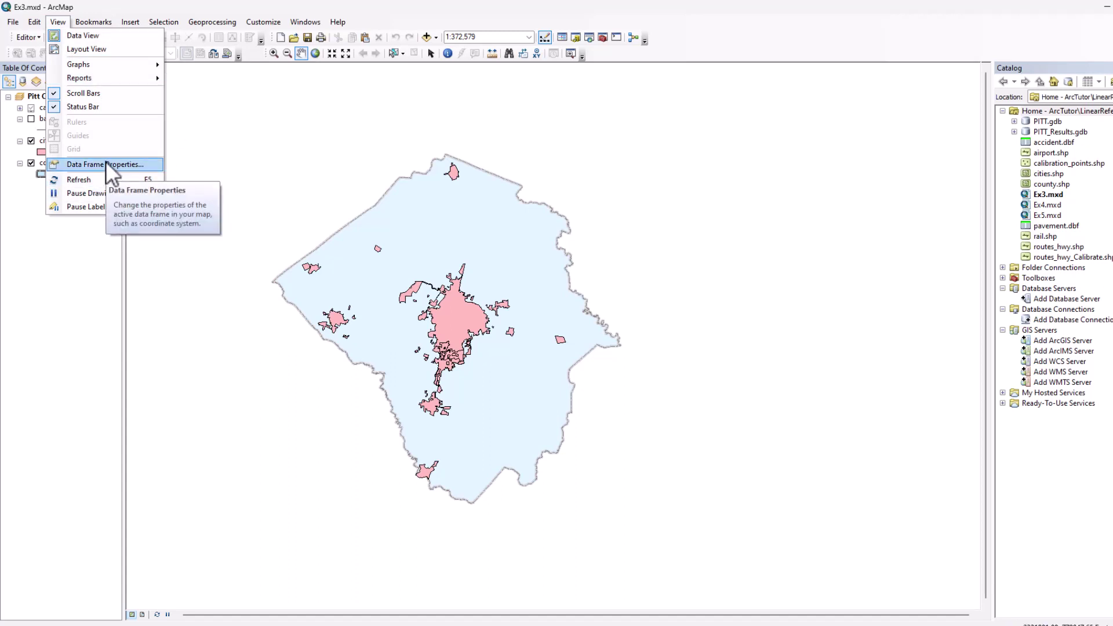
{"action": "mouse_move", "coordinate": [97, 16]}
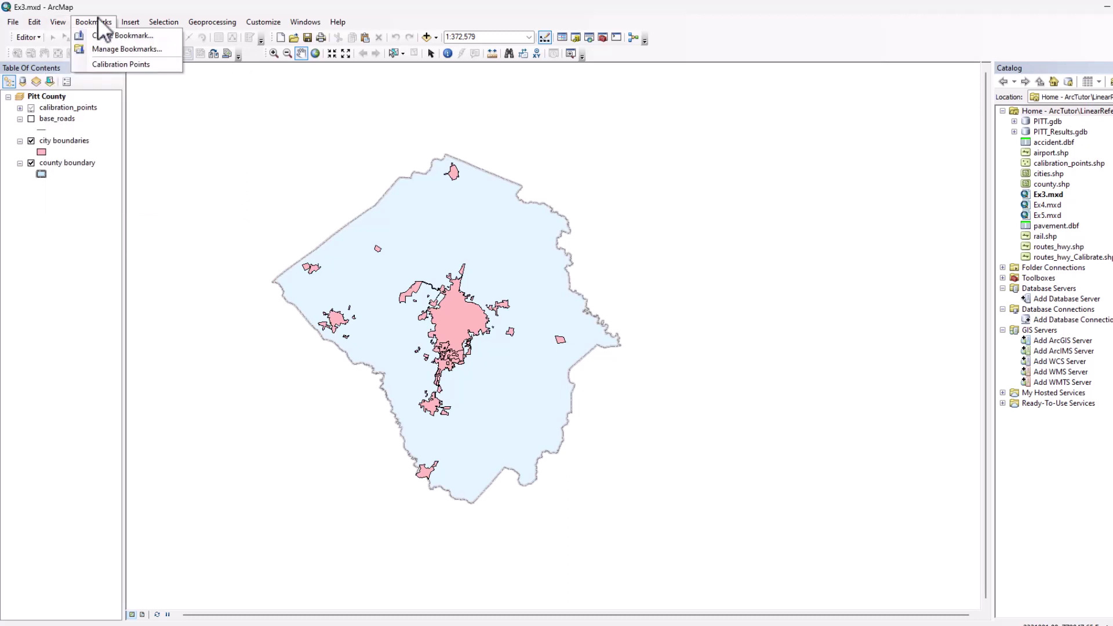
{"action": "mouse_move", "coordinate": [130, 19]}
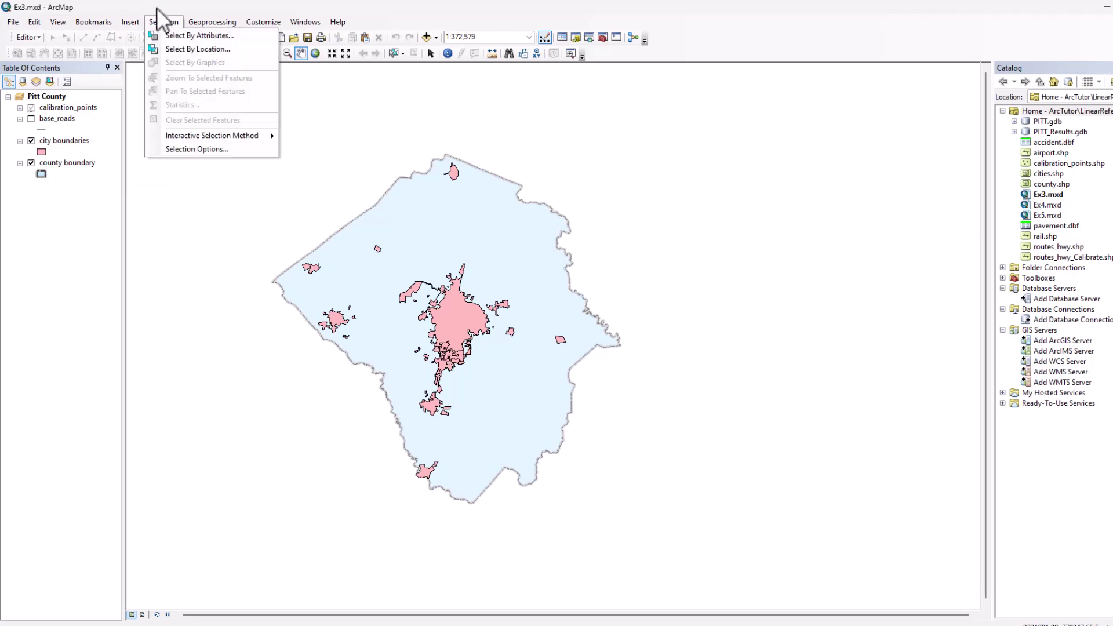
{"action": "left_click", "coordinate": [169, 36]}
{"action": "left_click", "coordinate": [212, 25]}
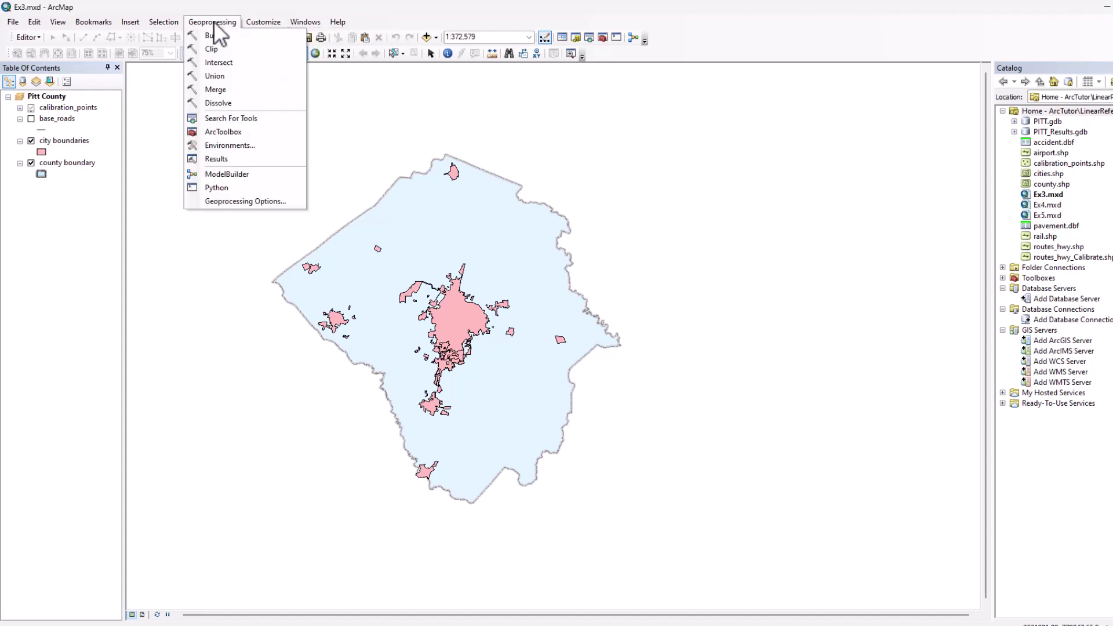
{"action": "mouse_move", "coordinate": [259, 23]}
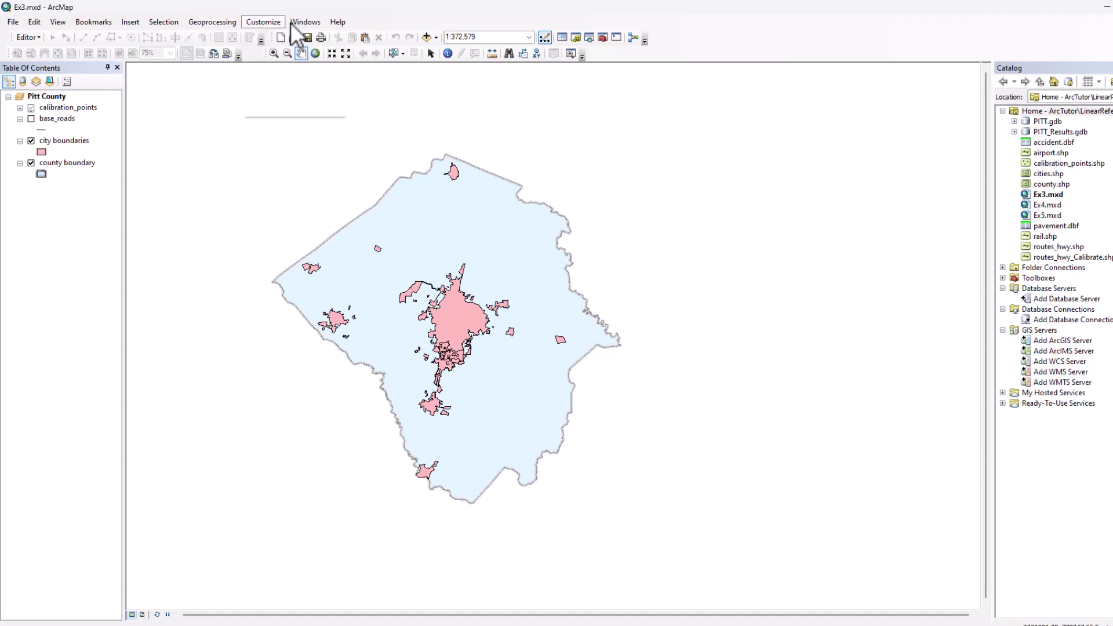
{"action": "mouse_move", "coordinate": [305, 22]}
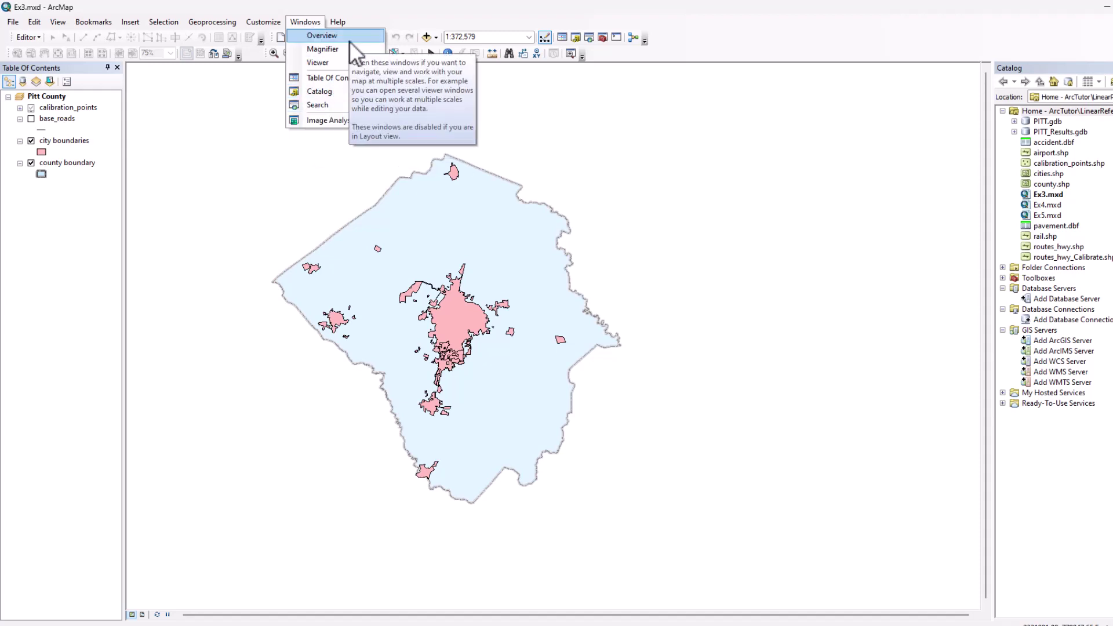
- Bring up the Table Of Contents window, and close and reopen the Catalog window
{"action": "left_click", "coordinate": [330, 82]}
{"action": "left_click", "coordinate": [312, 21]}
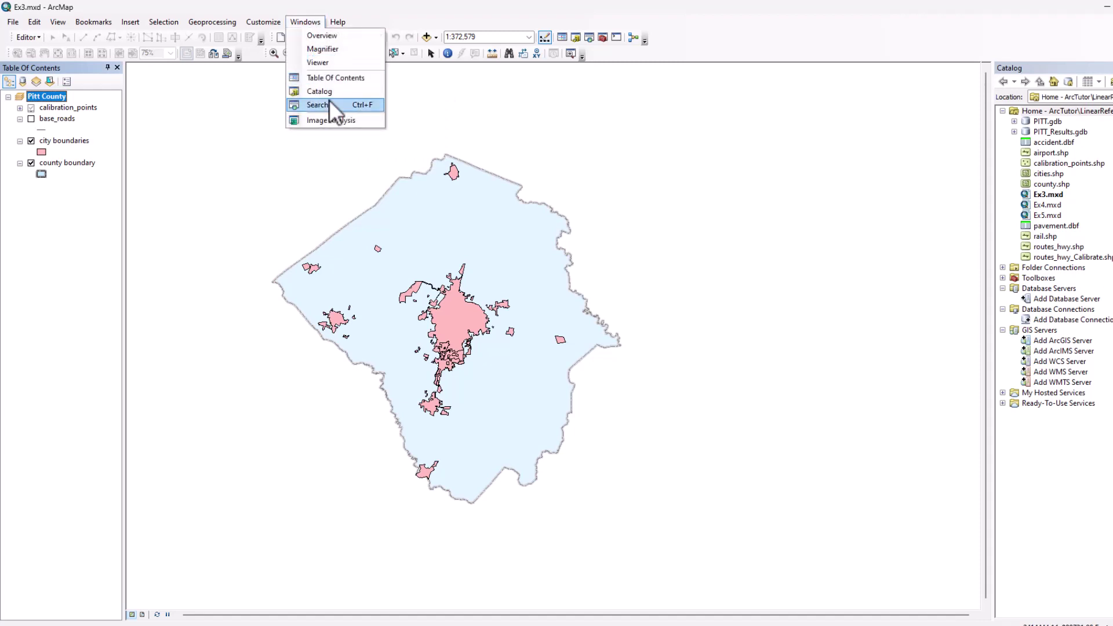
{"action": "left_click", "coordinate": [328, 91]}
{"action": "left_click", "coordinate": [1111, 67]}
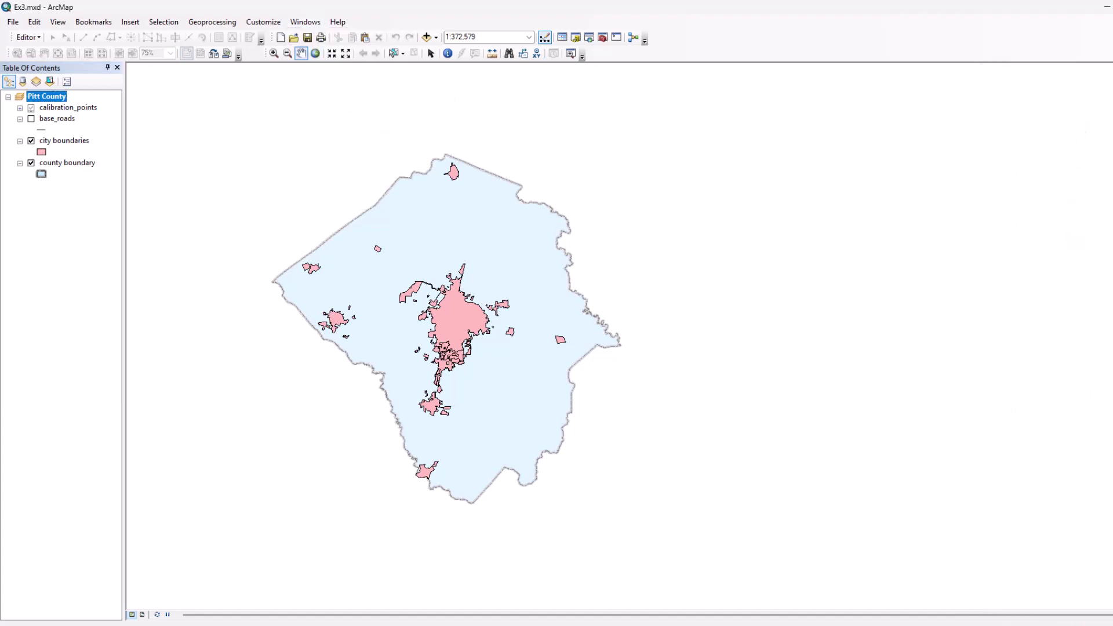
{"action": "left_click", "coordinate": [251, 20]}
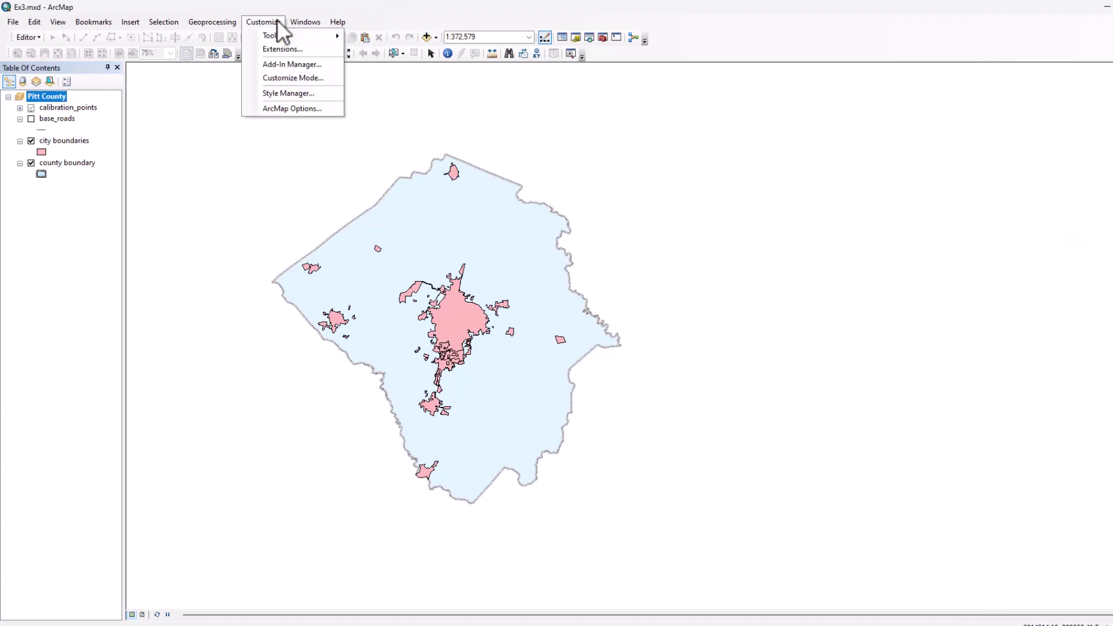
{"action": "mouse_move", "coordinate": [310, 19]}
{"action": "left_click", "coordinate": [318, 88]}
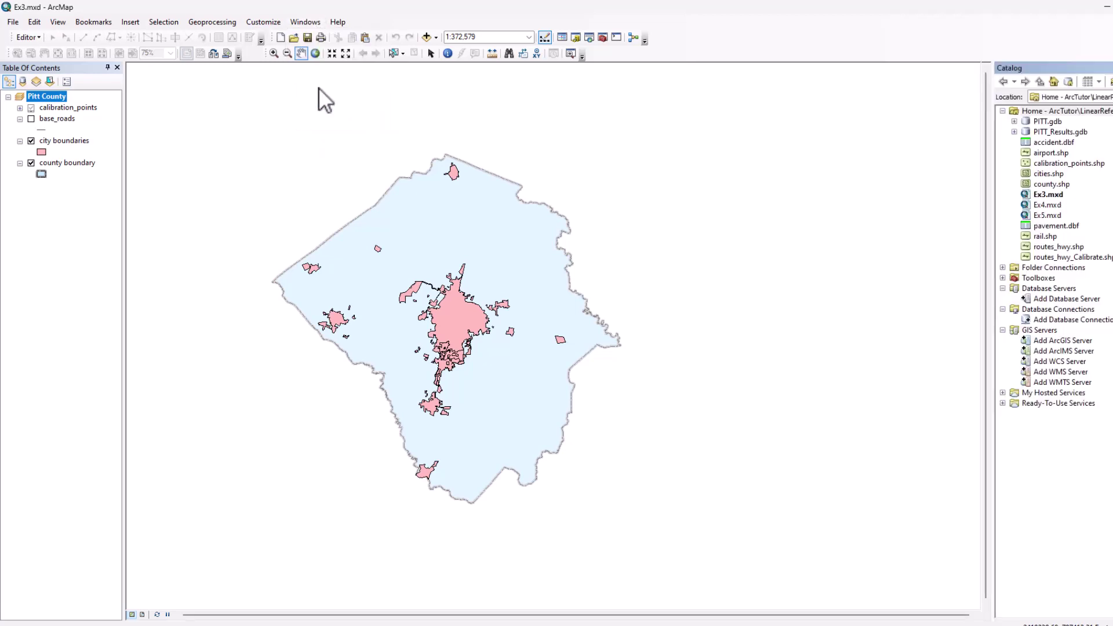
- Open the Search window and close it again
{"action": "left_click", "coordinate": [304, 21]}
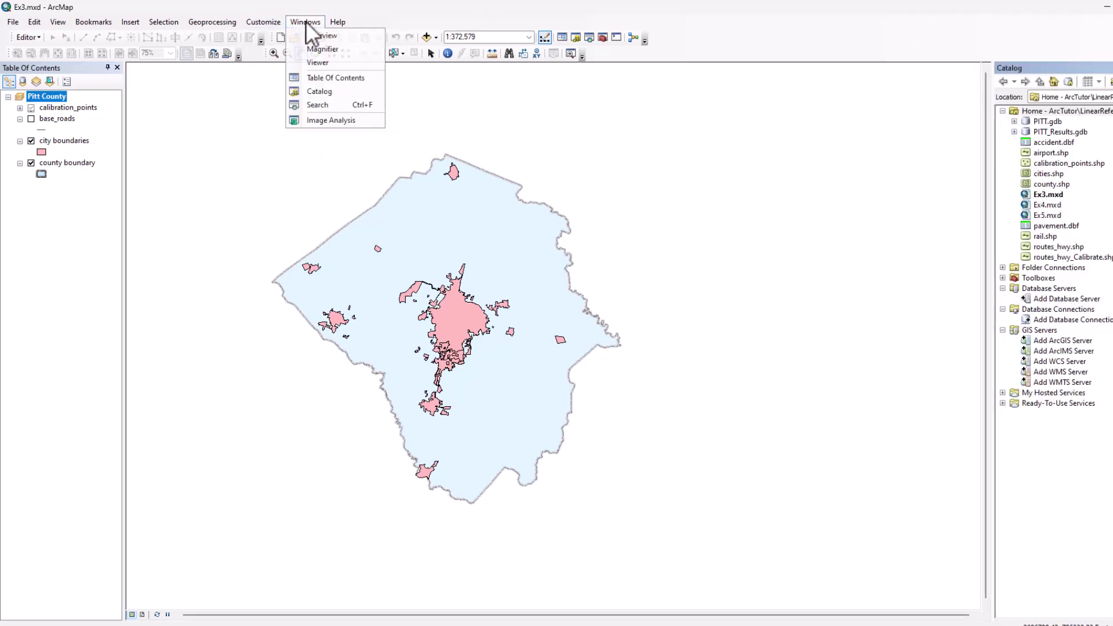
{"action": "left_click", "coordinate": [326, 105]}
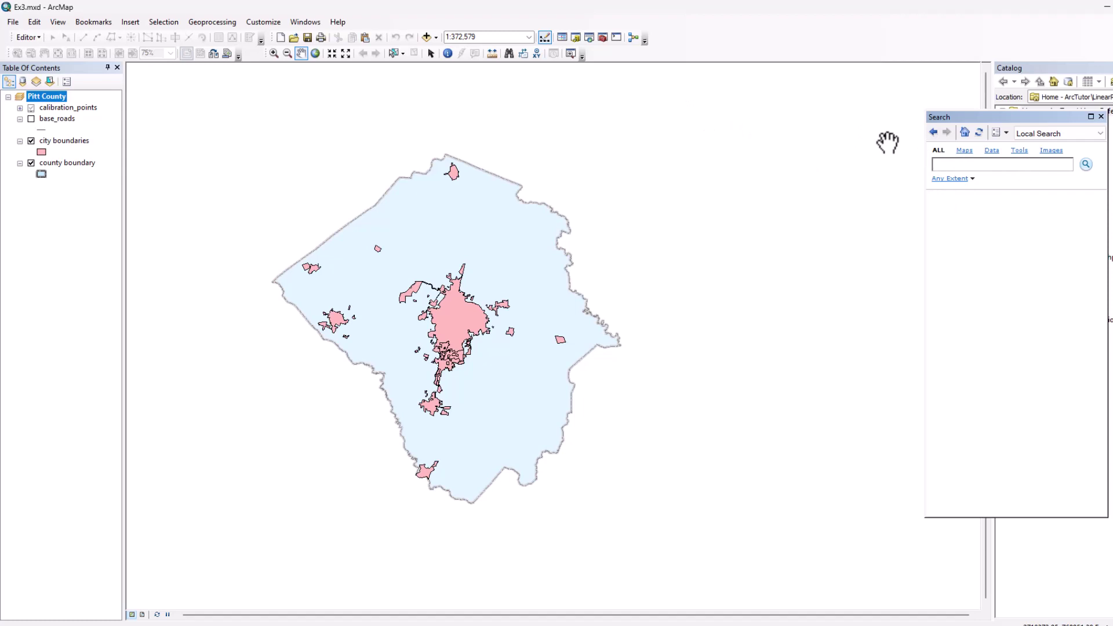
{"action": "left_click", "coordinate": [1100, 116]}
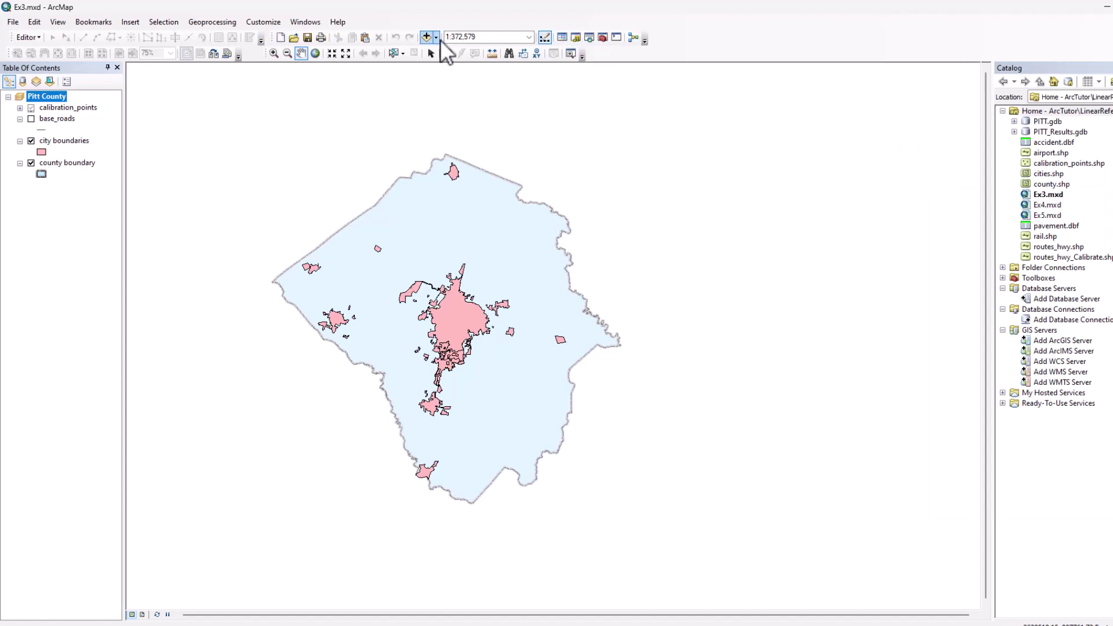
{"action": "left_click", "coordinate": [316, 22]}
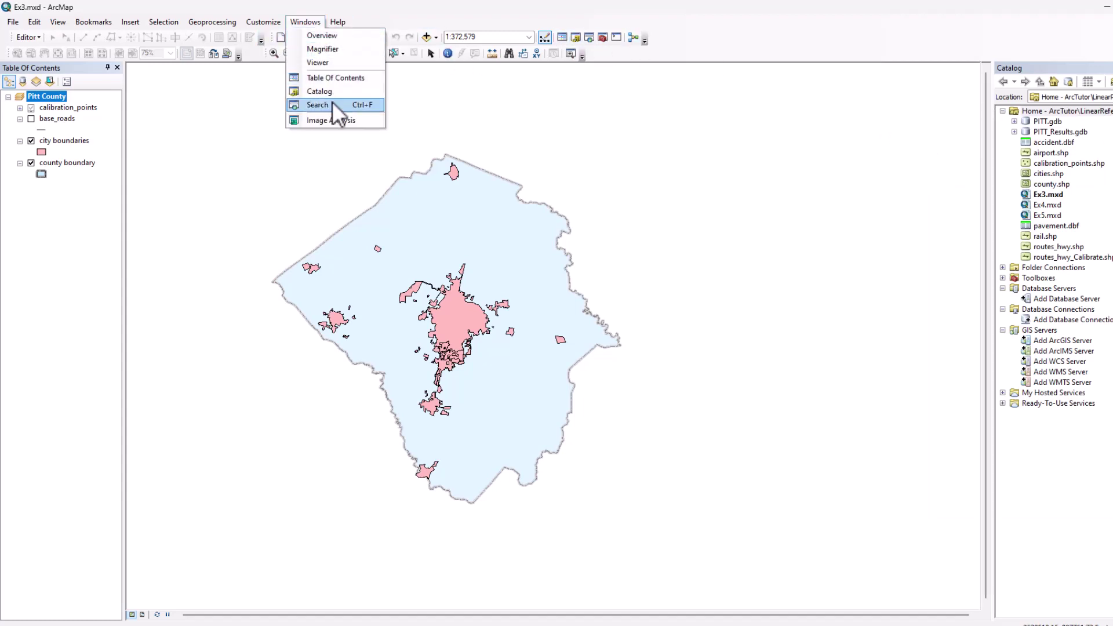
{"action": "mouse_move", "coordinate": [340, 22]}
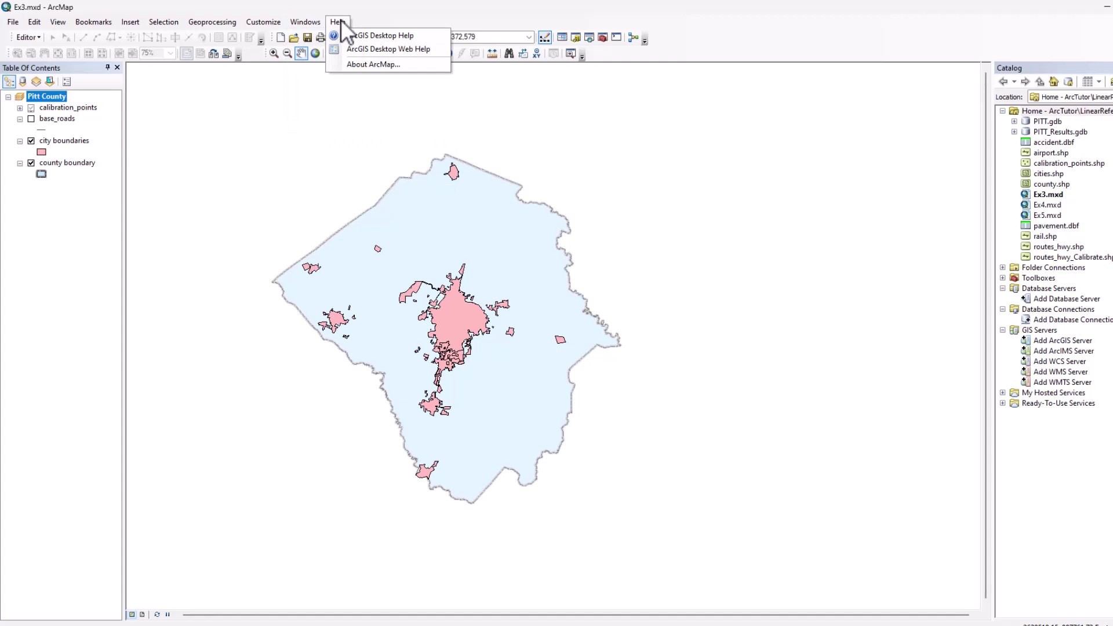
{"action": "mouse_move", "coordinate": [58, 22]}
{"action": "left_click", "coordinate": [279, 10]}
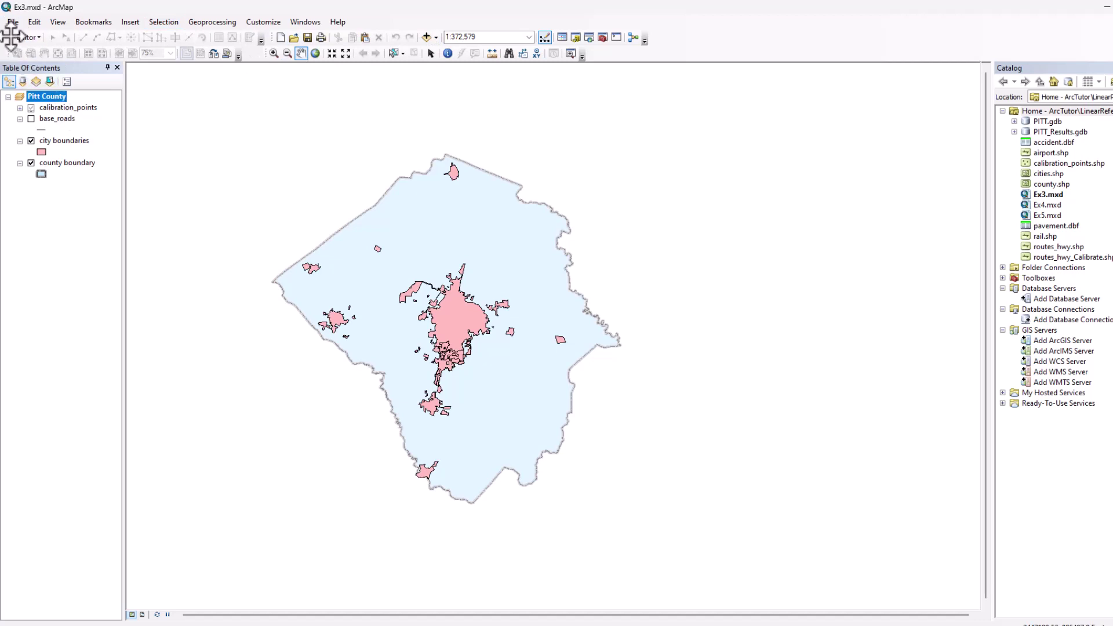
- Move the Tools toolbar to the start of the first toolbar row and back beside the Layout toolbar in the second row
{"action": "mouse_move", "coordinate": [12, 37]}
{"action": "left_mouse_down"}
{"action": "mouse_move", "coordinate": [78, 38]}
{"action": "mouse_move", "coordinate": [14, 37]}
{"action": "left_mouse_up"}
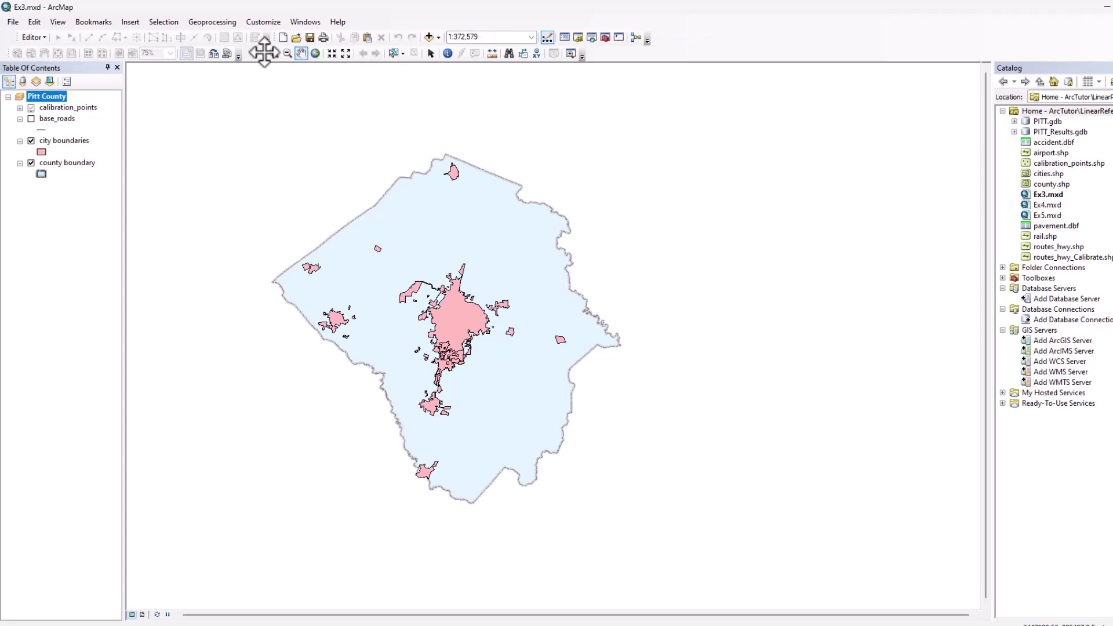
{"action": "left_click_drag", "start_coordinate": [266, 54], "coordinate": [12, 37]}
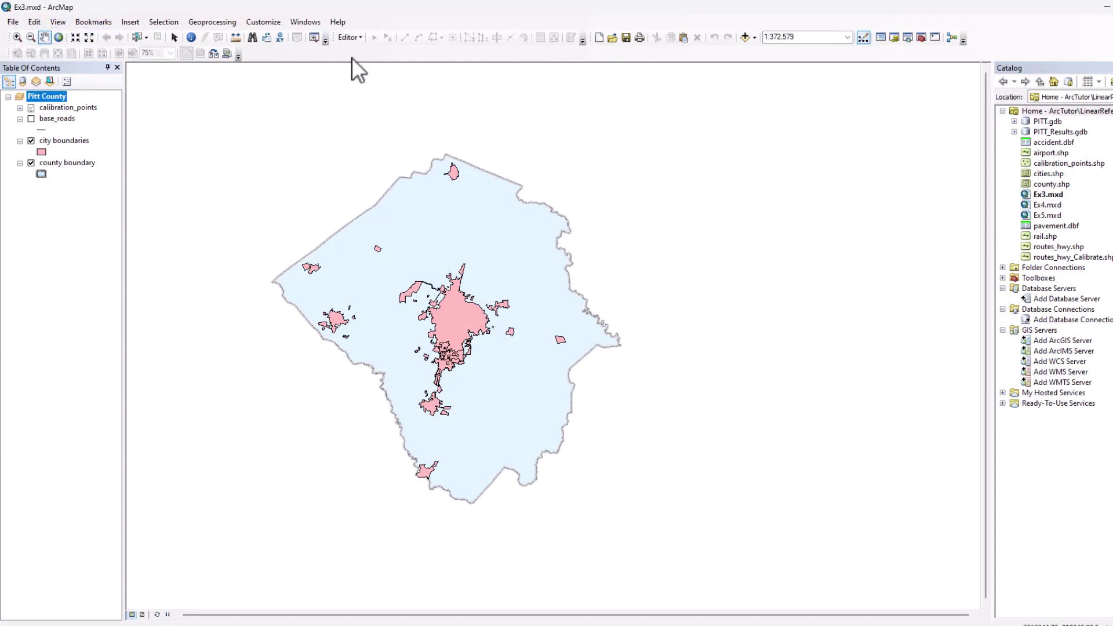
{"action": "left_click_drag", "start_coordinate": [12, 37], "coordinate": [244, 58]}
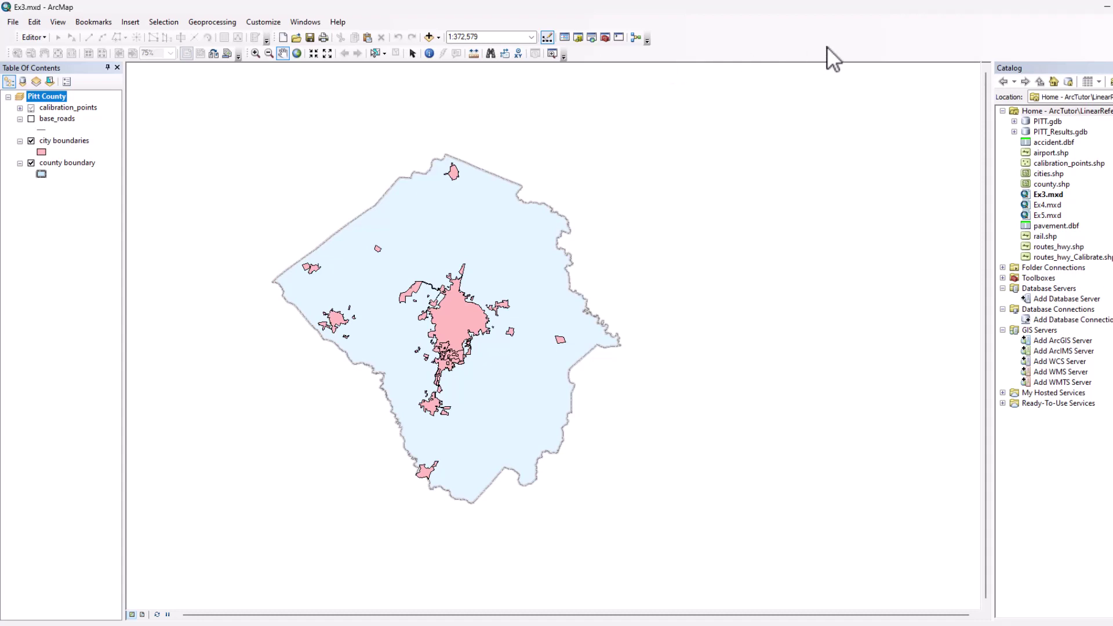
- Hide the Editor toolbar and restore it at the start of the first toolbar row
{"action": "right_click", "coordinate": [583, 56]}
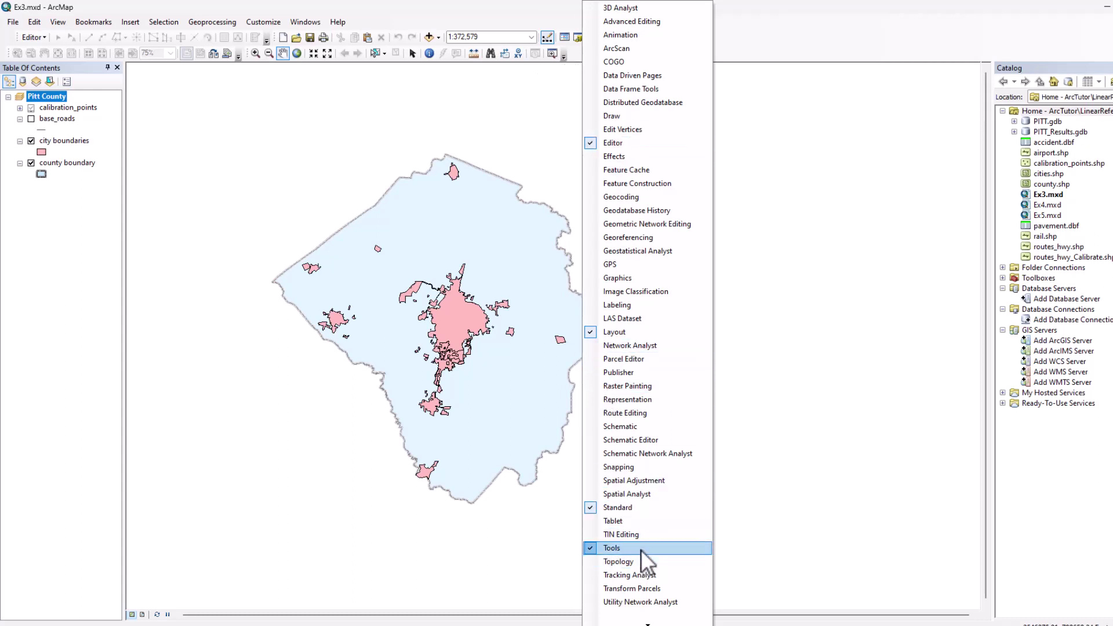
{"action": "left_click", "coordinate": [758, 45]}
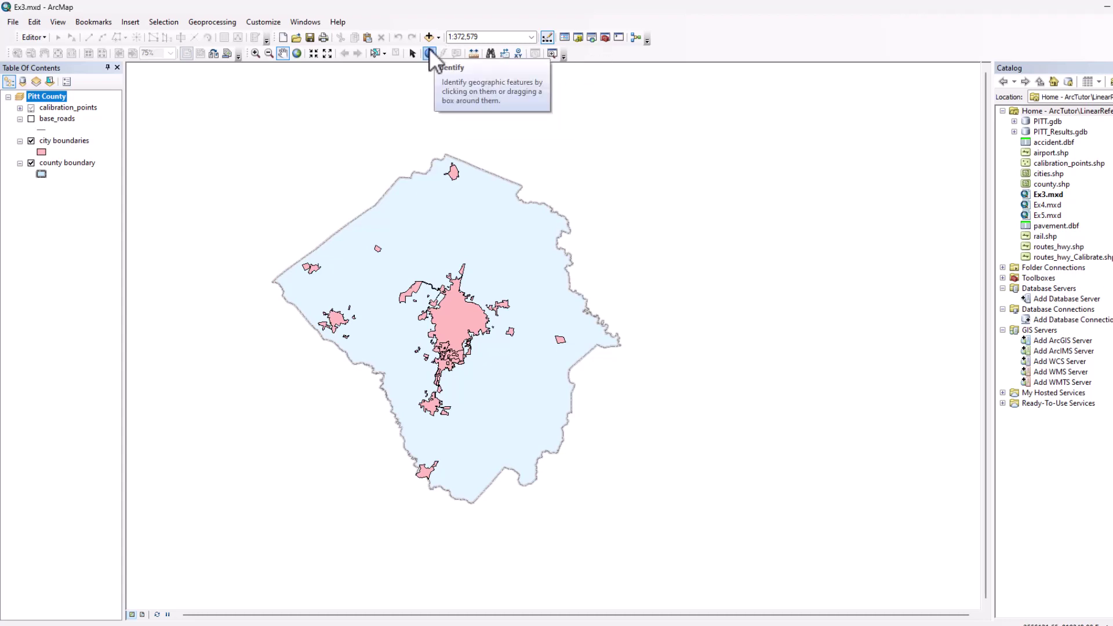
{"action": "right_click", "coordinate": [613, 53]}
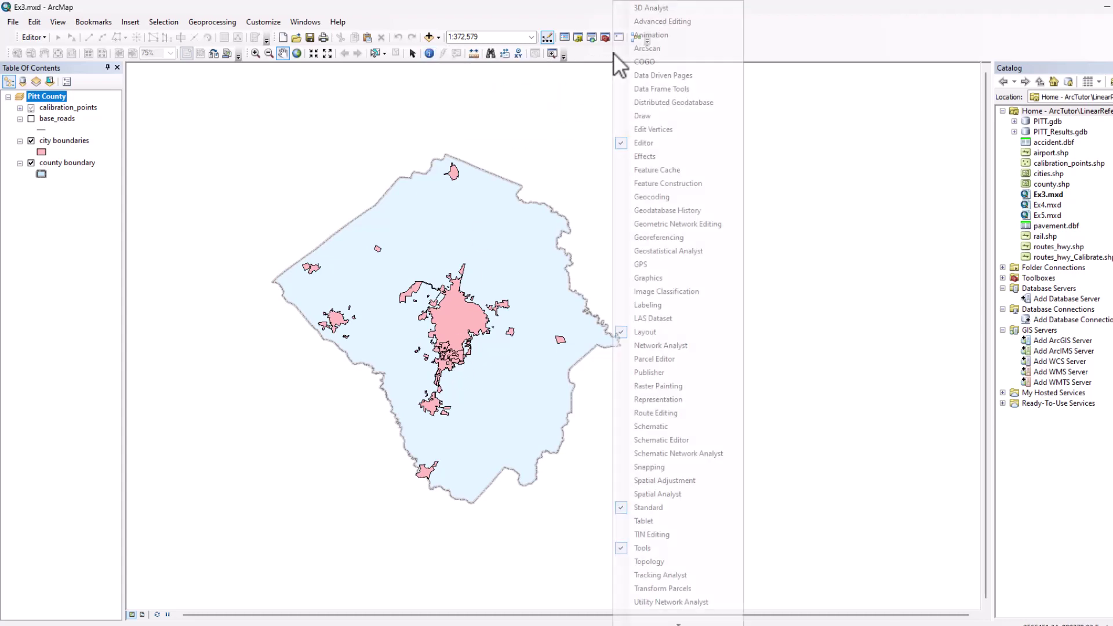
{"action": "left_click", "coordinate": [659, 140]}
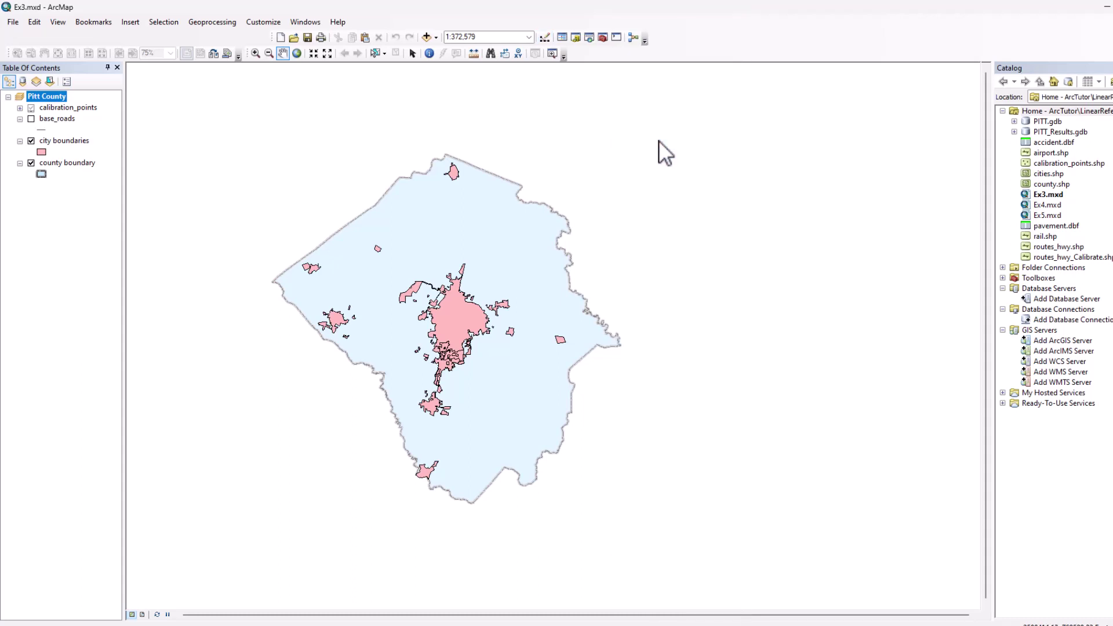
{"action": "right_click", "coordinate": [249, 36]}
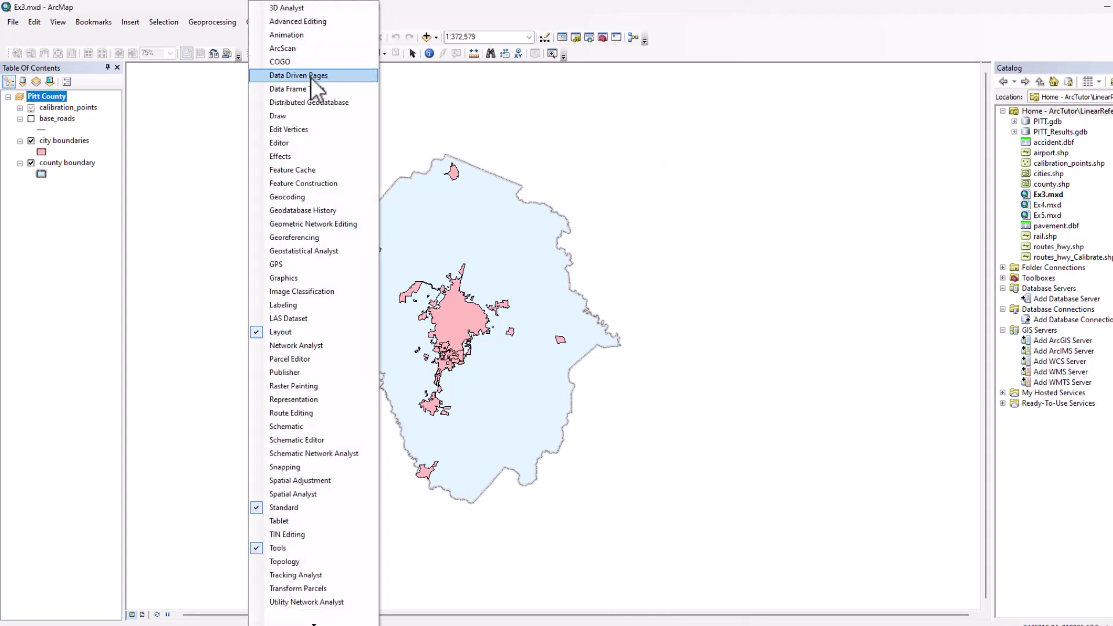
{"action": "left_click", "coordinate": [293, 143]}
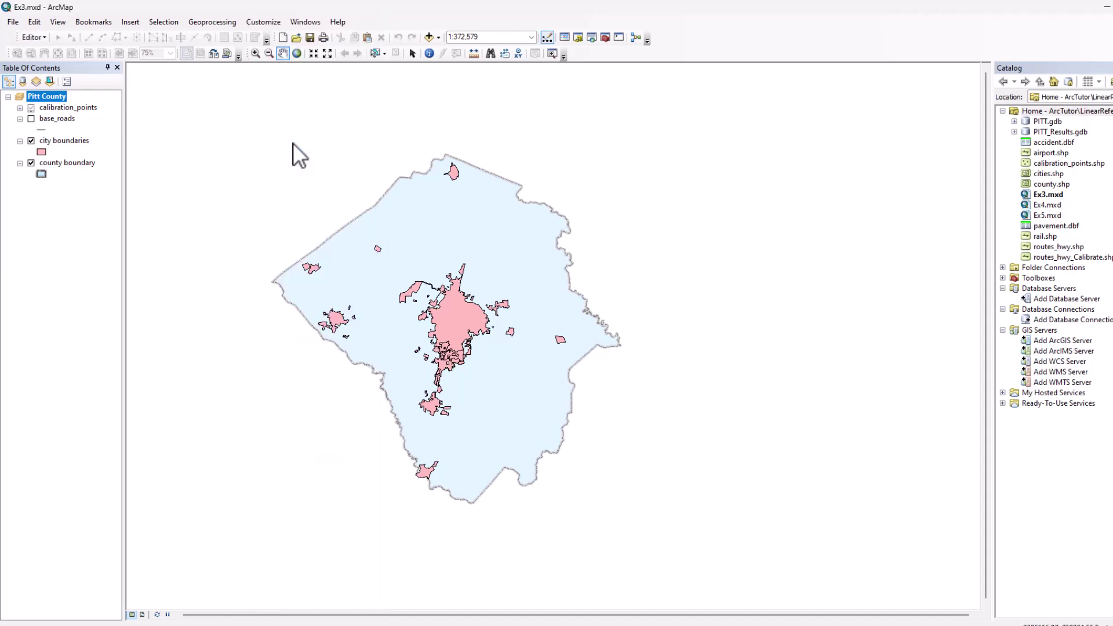
{"action": "left_click_drag", "start_coordinate": [17, 39], "coordinate": [5, 38]}
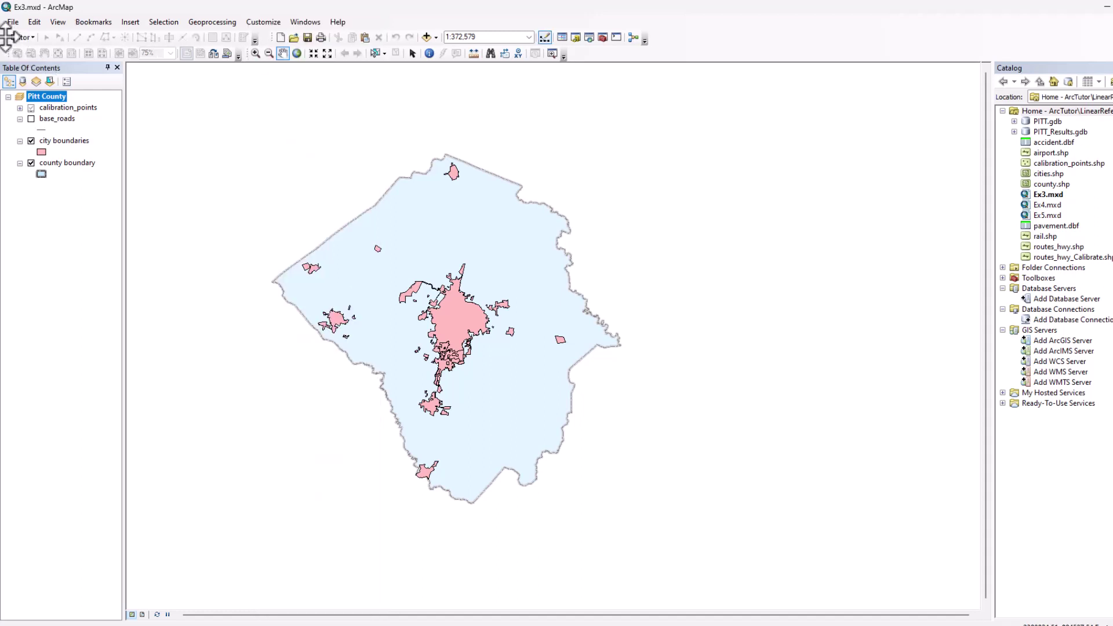
- Show the Draw toolbar and dock it in the first toolbar row, directly after the Standard toolbar
{"action": "right_click", "coordinate": [583, 53]}
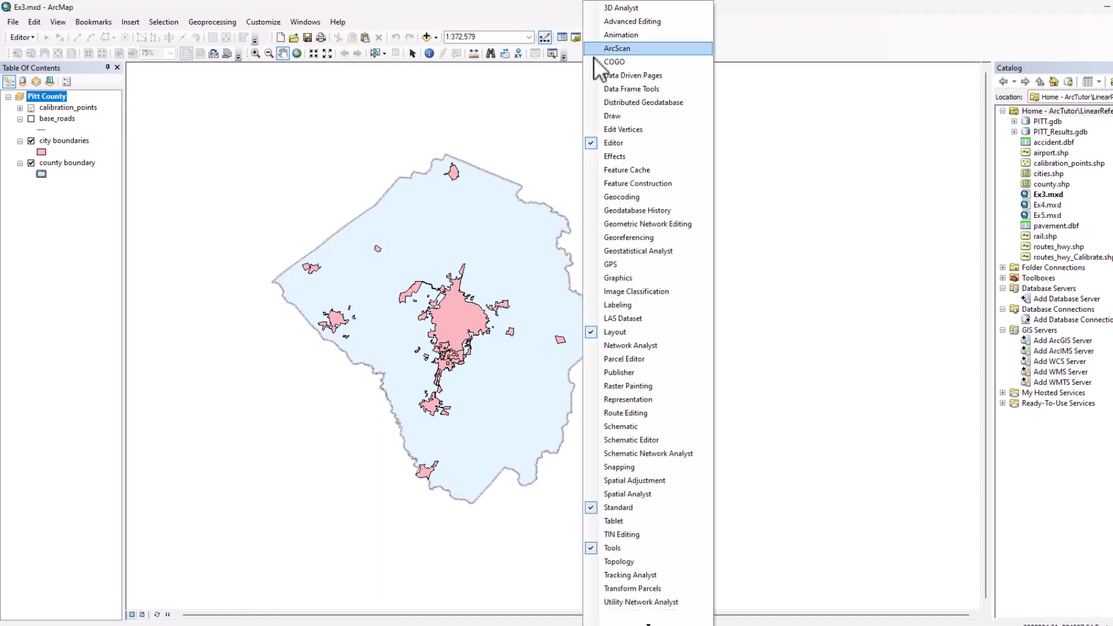
{"action": "left_click", "coordinate": [630, 116]}
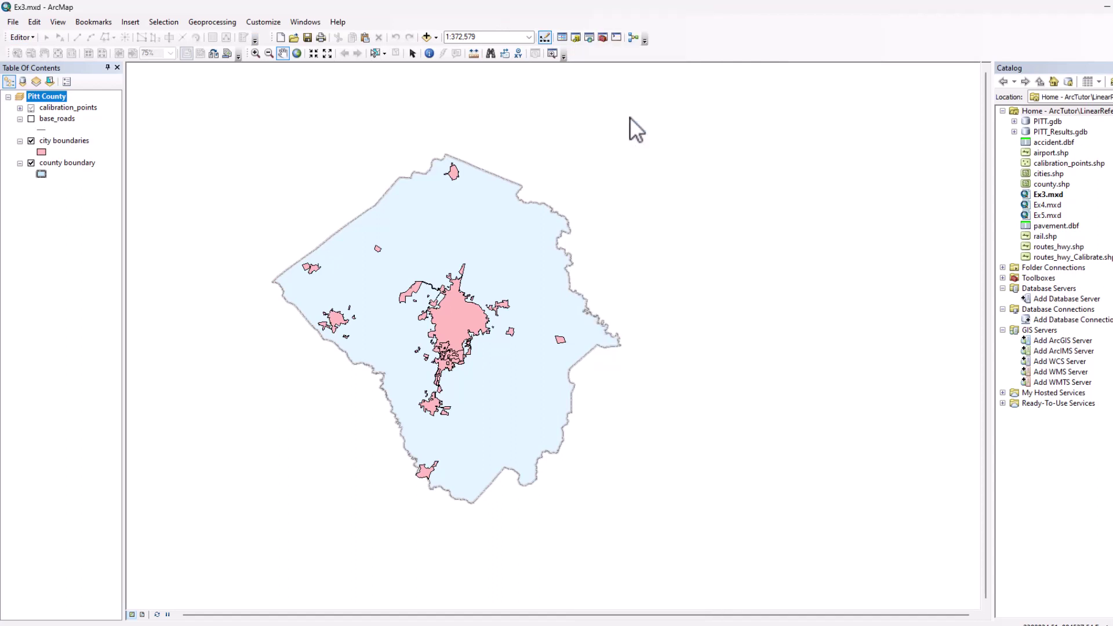
{"action": "mouse_move", "coordinate": [252, 73]}
{"action": "left_mouse_down"}
{"action": "mouse_move", "coordinate": [234, 70]}
{"action": "mouse_move", "coordinate": [273, 56]}
{"action": "mouse_move", "coordinate": [442, 99]}
{"action": "mouse_move", "coordinate": [604, 49]}
{"action": "mouse_move", "coordinate": [625, 60]}
{"action": "mouse_move", "coordinate": [641, 50]}
{"action": "mouse_move", "coordinate": [626, 34]}
{"action": "left_mouse_up"}
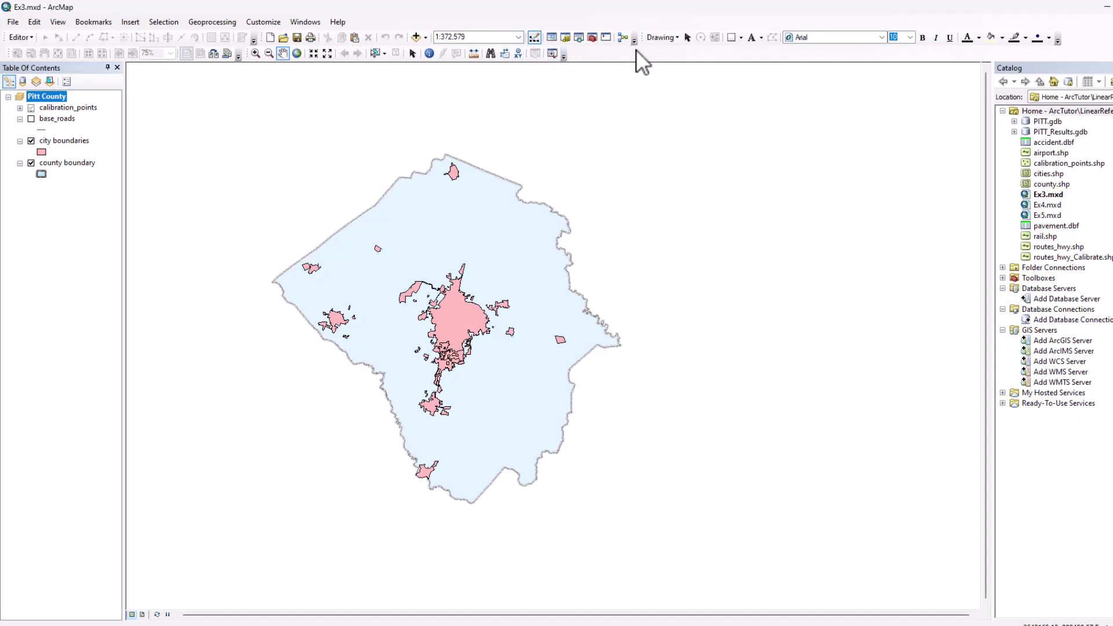
- Open the Customize dialog and review its toolbar list, its command categories and its display options
{"action": "right_click", "coordinate": [610, 53]}
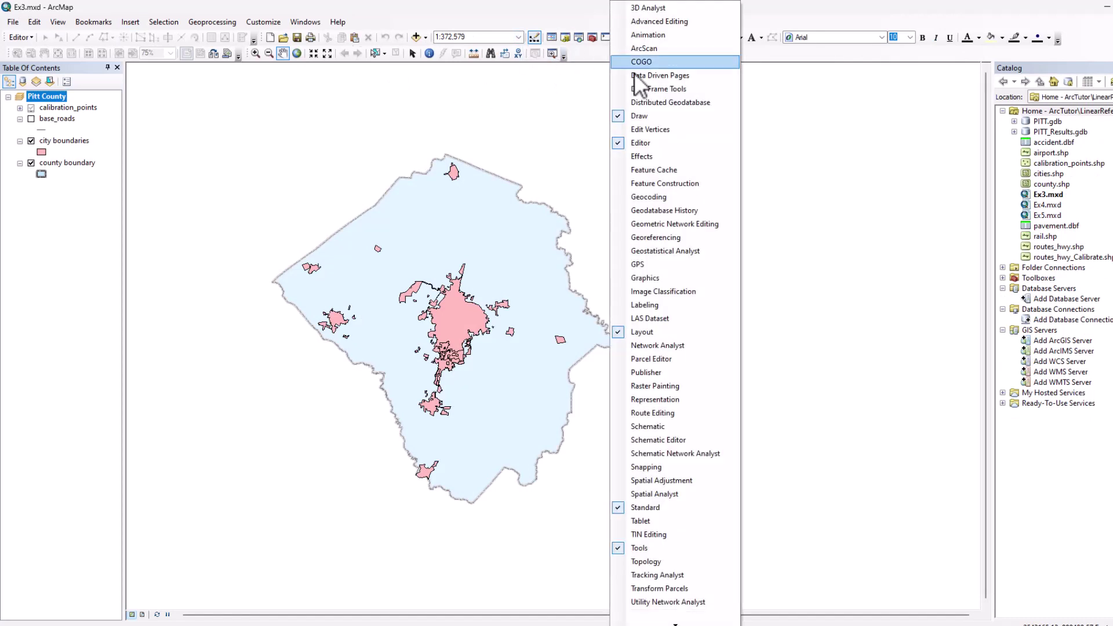
{"action": "mouse_move", "coordinate": [675, 624]}
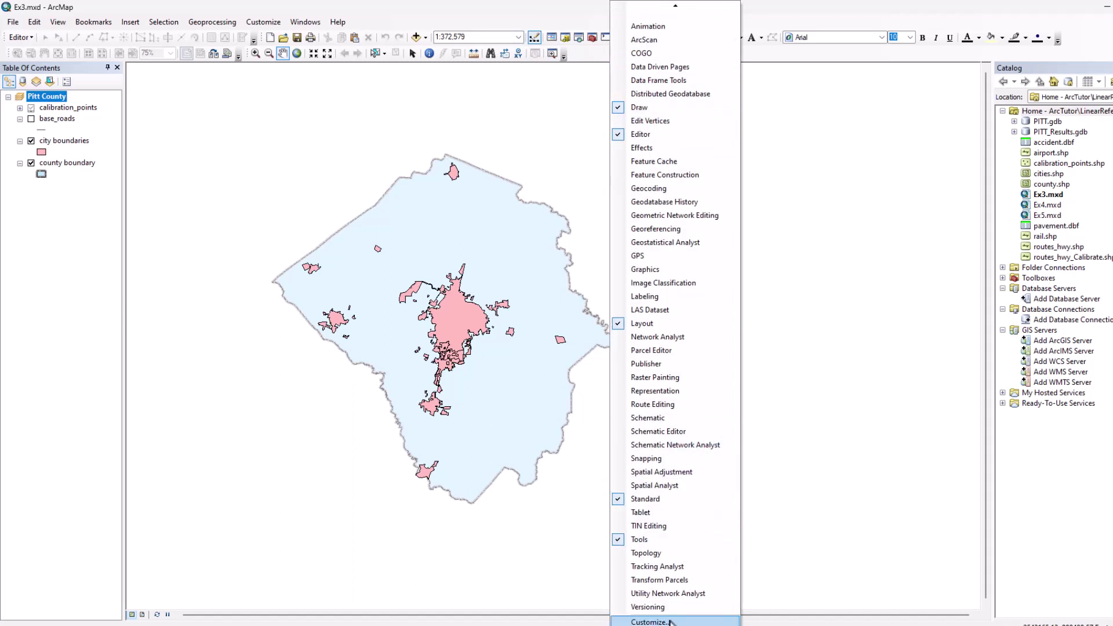
{"action": "left_click", "coordinate": [650, 621]}
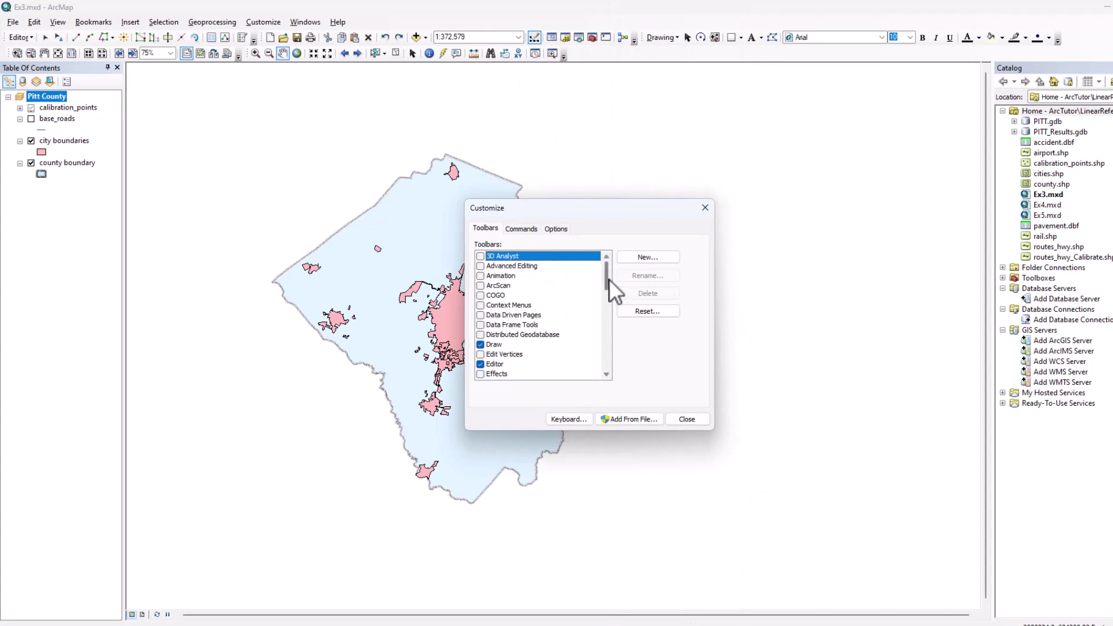
{"action": "left_click_drag", "start_coordinate": [608, 279], "coordinate": [600, 238]}
{"action": "left_click", "coordinate": [517, 285]}
{"action": "left_click", "coordinate": [525, 227]}
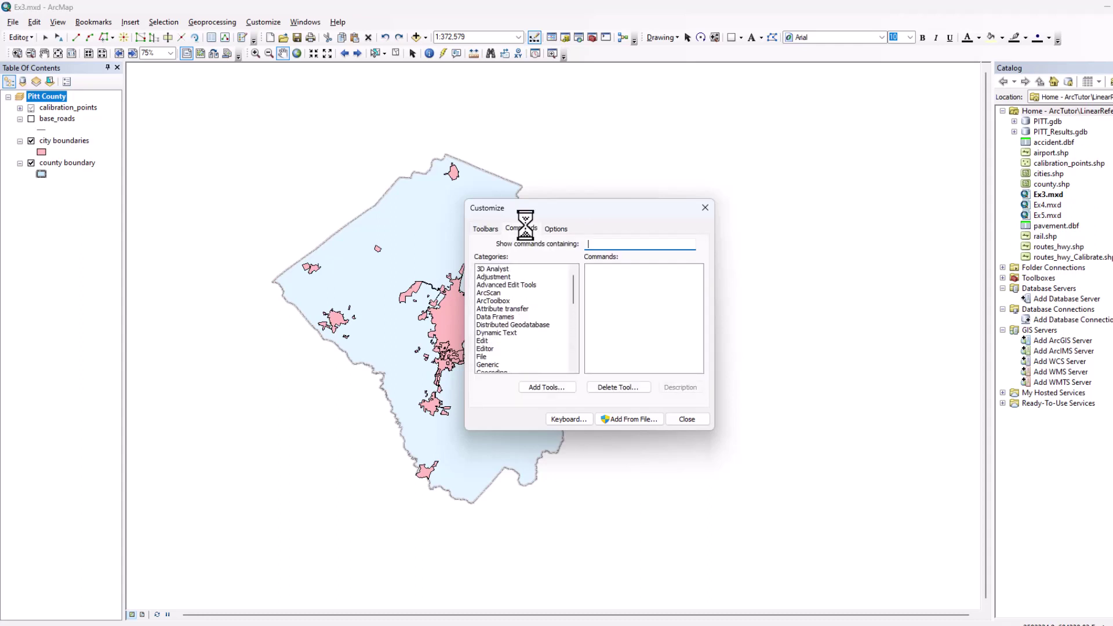
{"action": "left_click", "coordinate": [556, 227]}
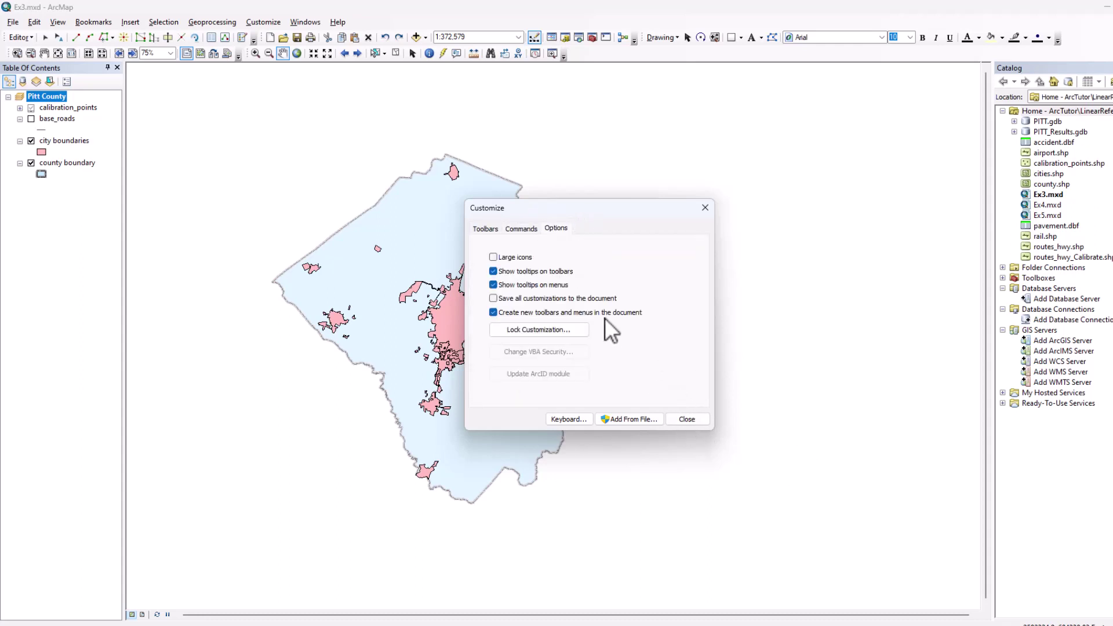
- Switch large toolbar icons on and back off, and close the Customize dialog
{"action": "left_click", "coordinate": [493, 258]}
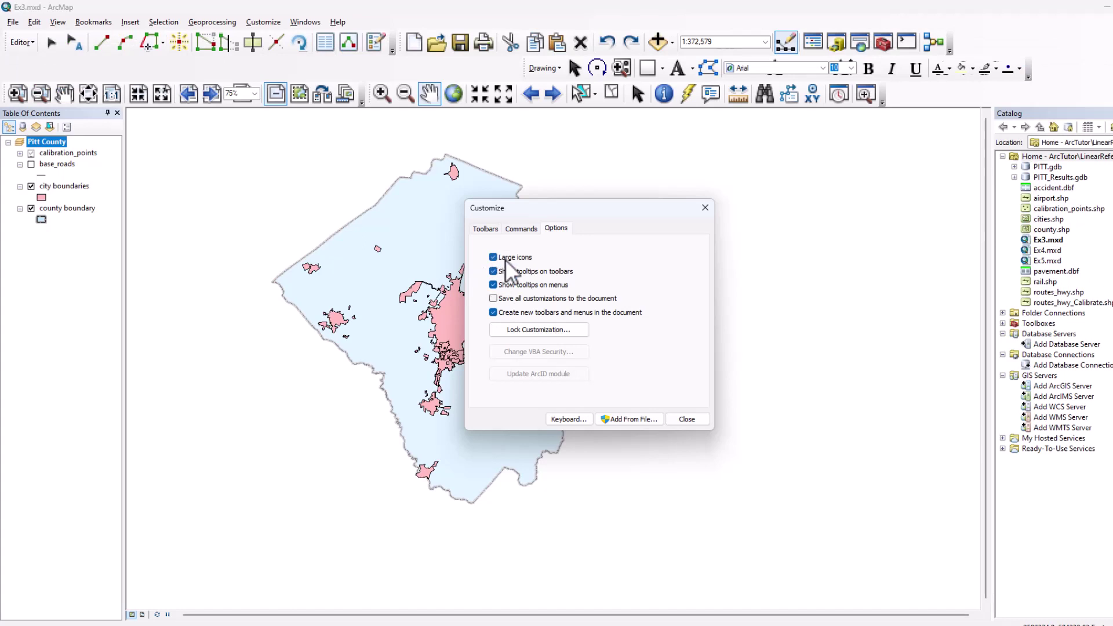
{"action": "left_click", "coordinate": [493, 257]}
{"action": "left_click", "coordinate": [485, 228]}
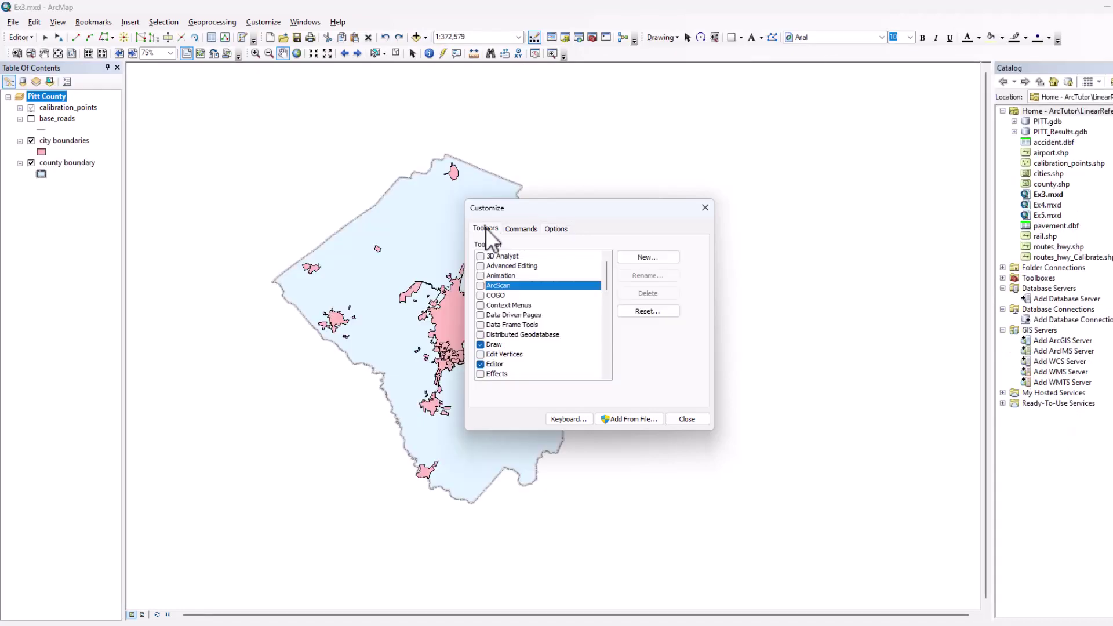
{"action": "left_click", "coordinate": [686, 418]}
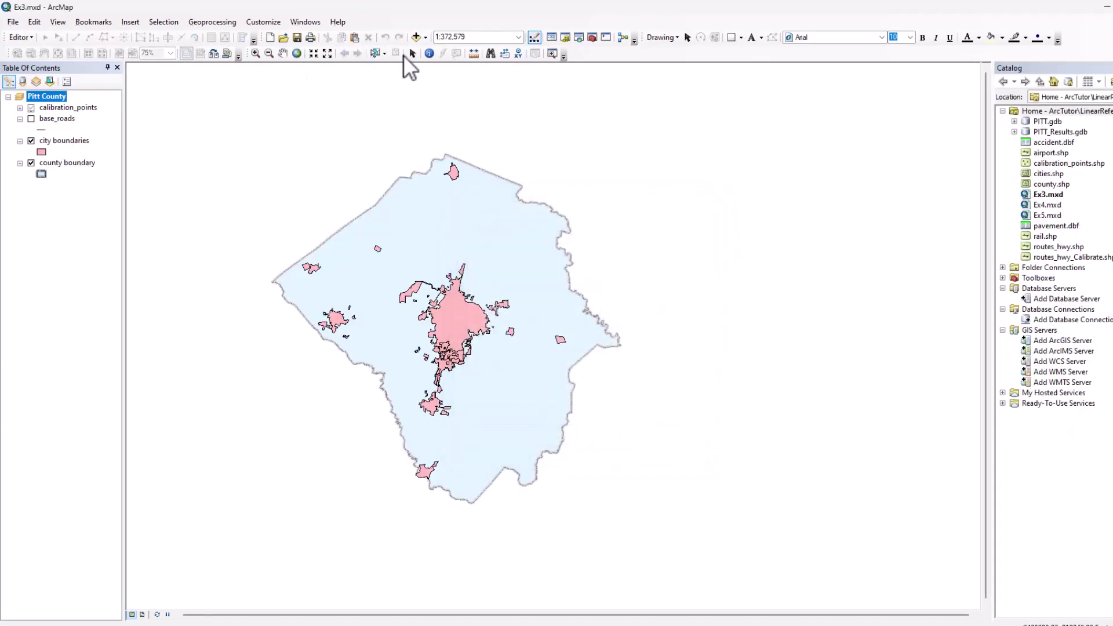
- Hide the Draw toolbar and shift the Tools toolbar slightly away from the Layout toolbar in the second row
{"action": "right_click", "coordinate": [582, 51]}
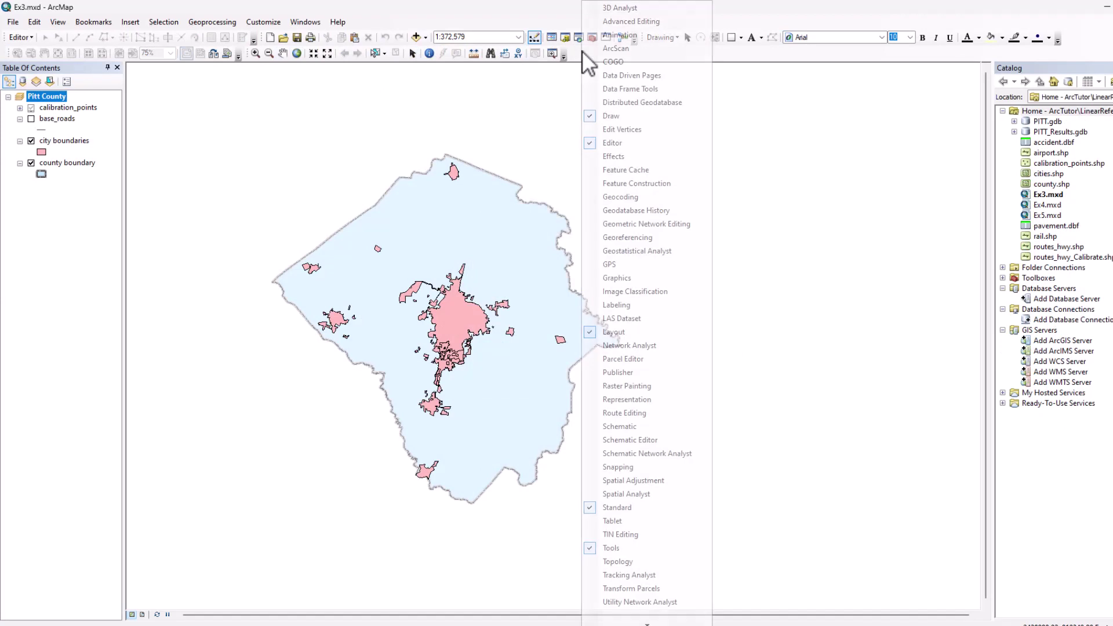
{"action": "left_click", "coordinate": [598, 117]}
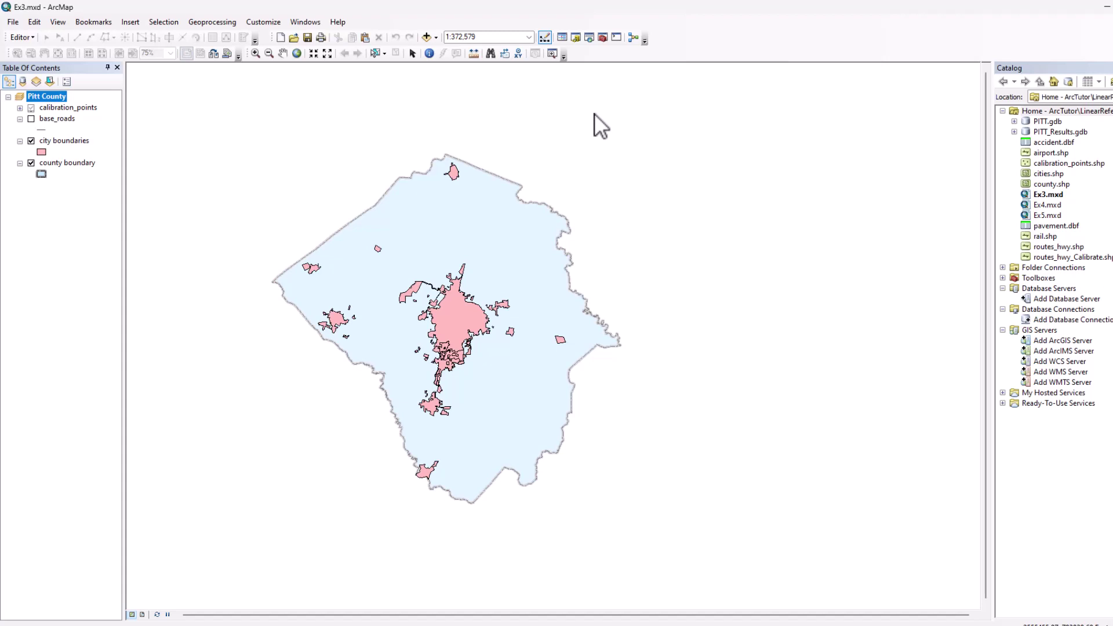
{"action": "right_click", "coordinate": [593, 49]}
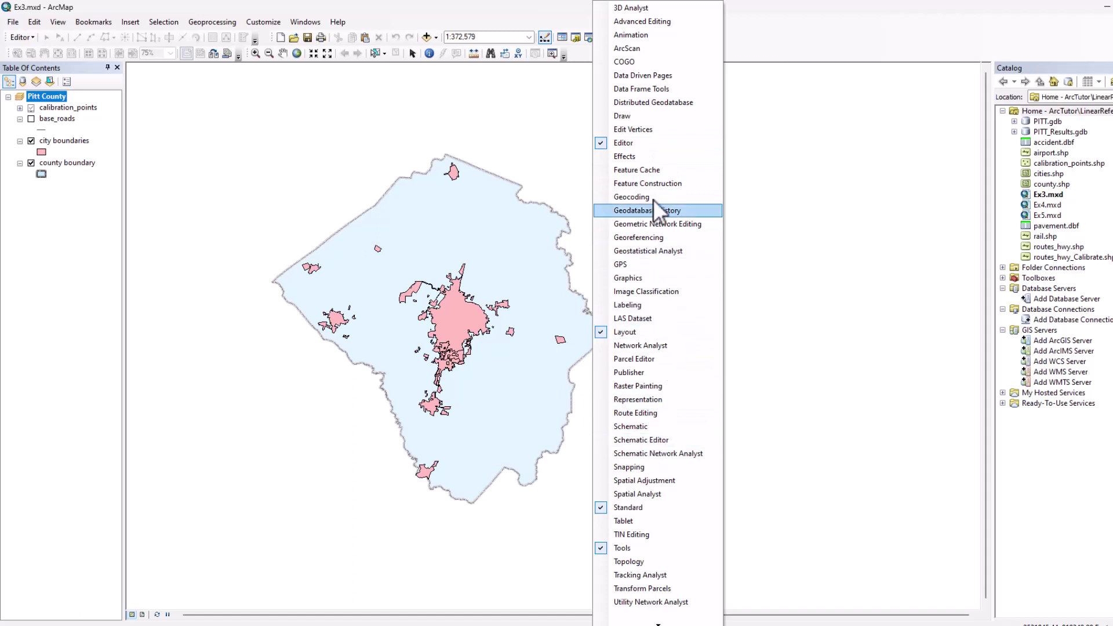
{"action": "left_click", "coordinate": [777, 42]}
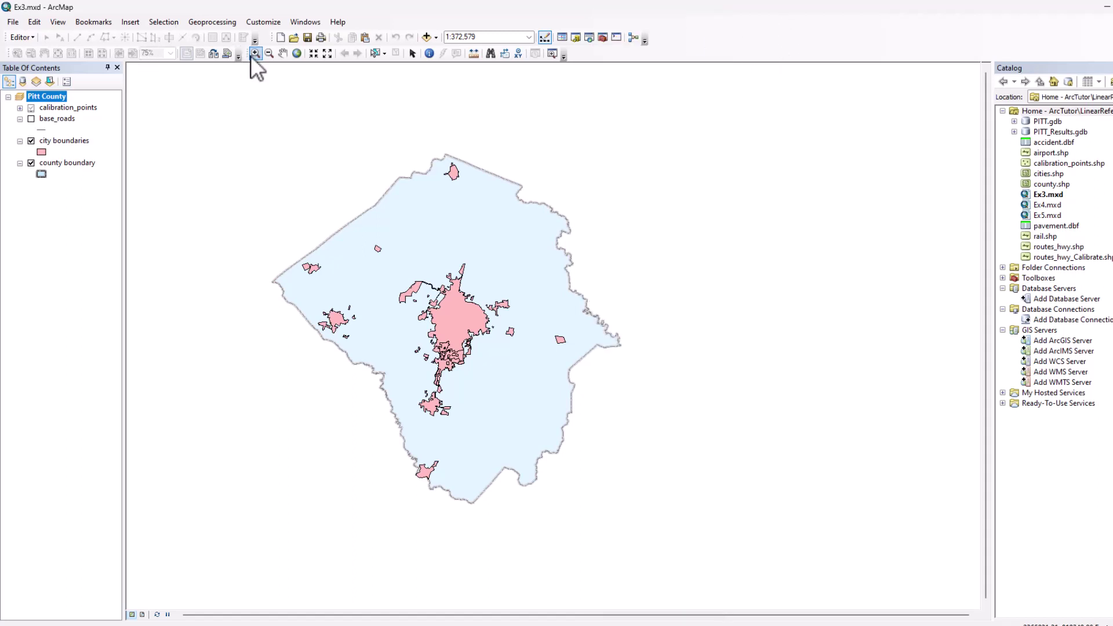
{"action": "mouse_move", "coordinate": [250, 56]}
{"action": "left_mouse_down"}
{"action": "mouse_move", "coordinate": [241, 36]}
{"action": "mouse_move", "coordinate": [249, 53]}
{"action": "left_mouse_up"}
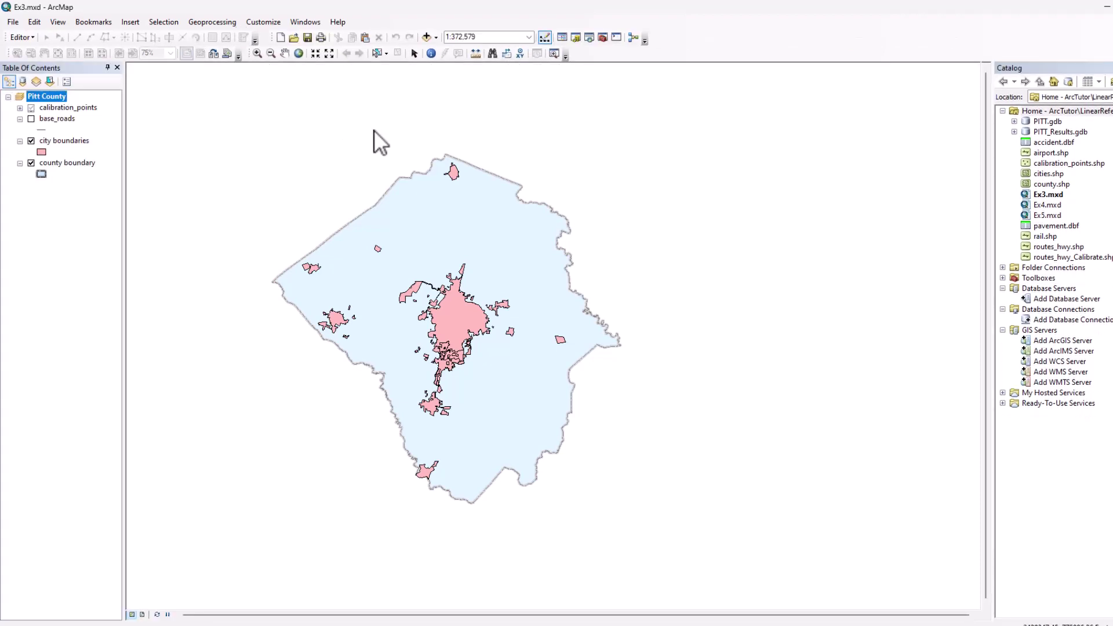